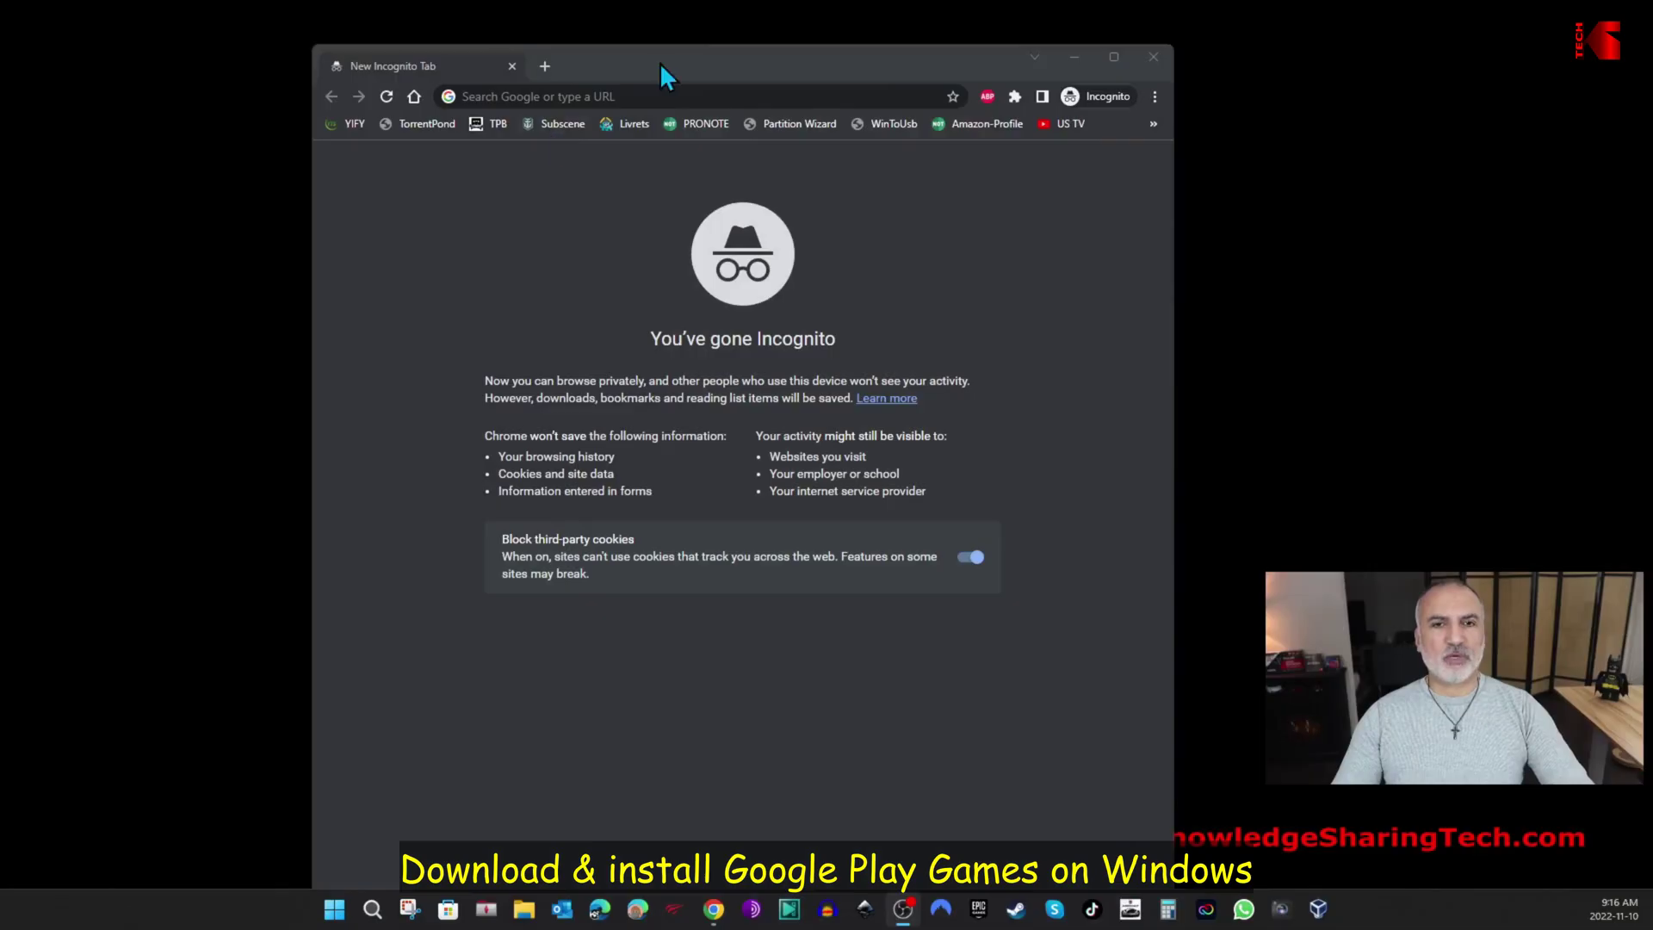
Step: Download the Google Play Games beta installer from play.google.com/googleplaygames and save it as Install-GooglePlayGames-Beta.exe in the Downloads folder
{"action": "left_click_drag", "start_coordinate": [661, 61], "coordinate": [620, 46]}
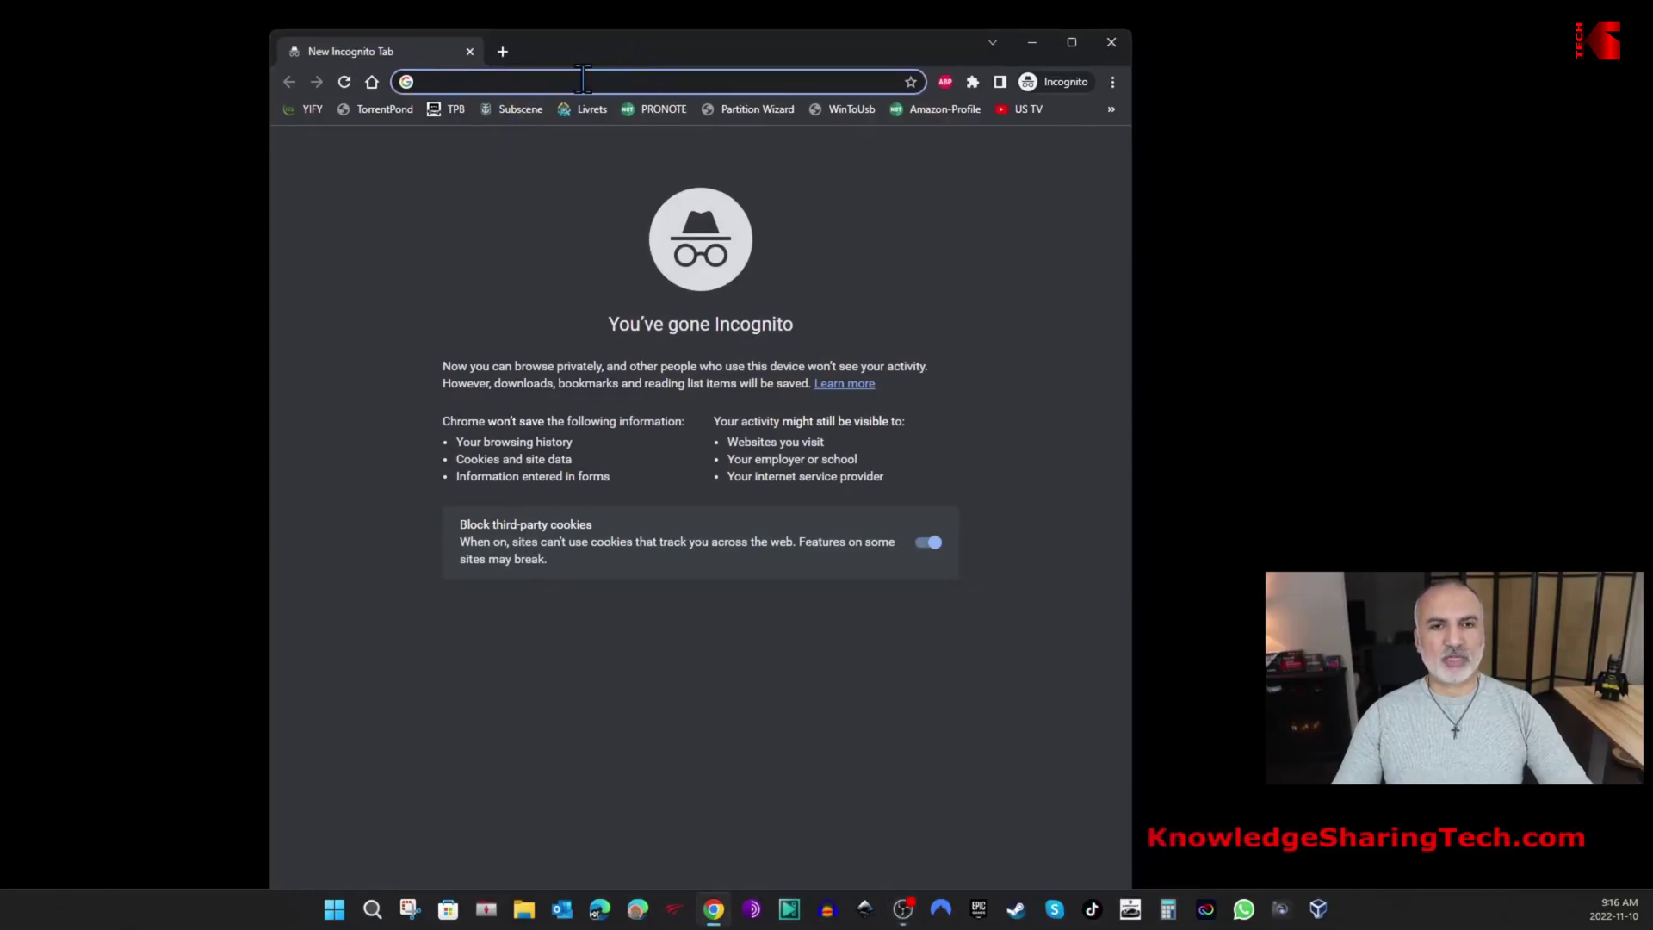
{"action": "type", "text": "https://play.google.com/googleplaygames"}
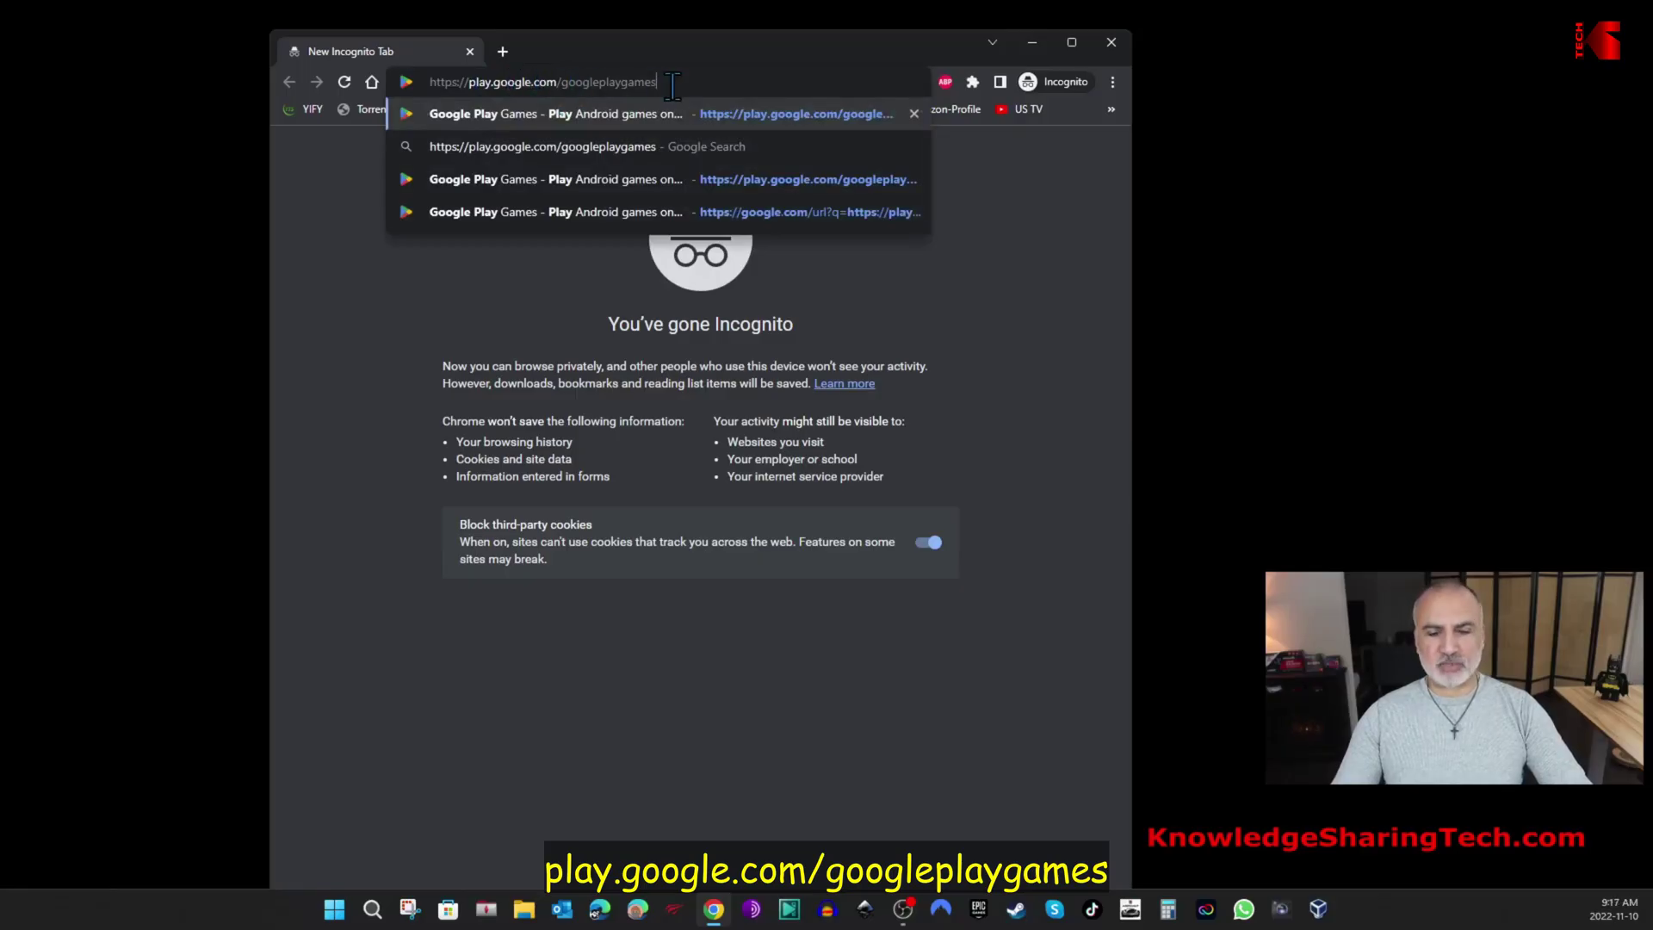
{"action": "key", "text": "Return"}
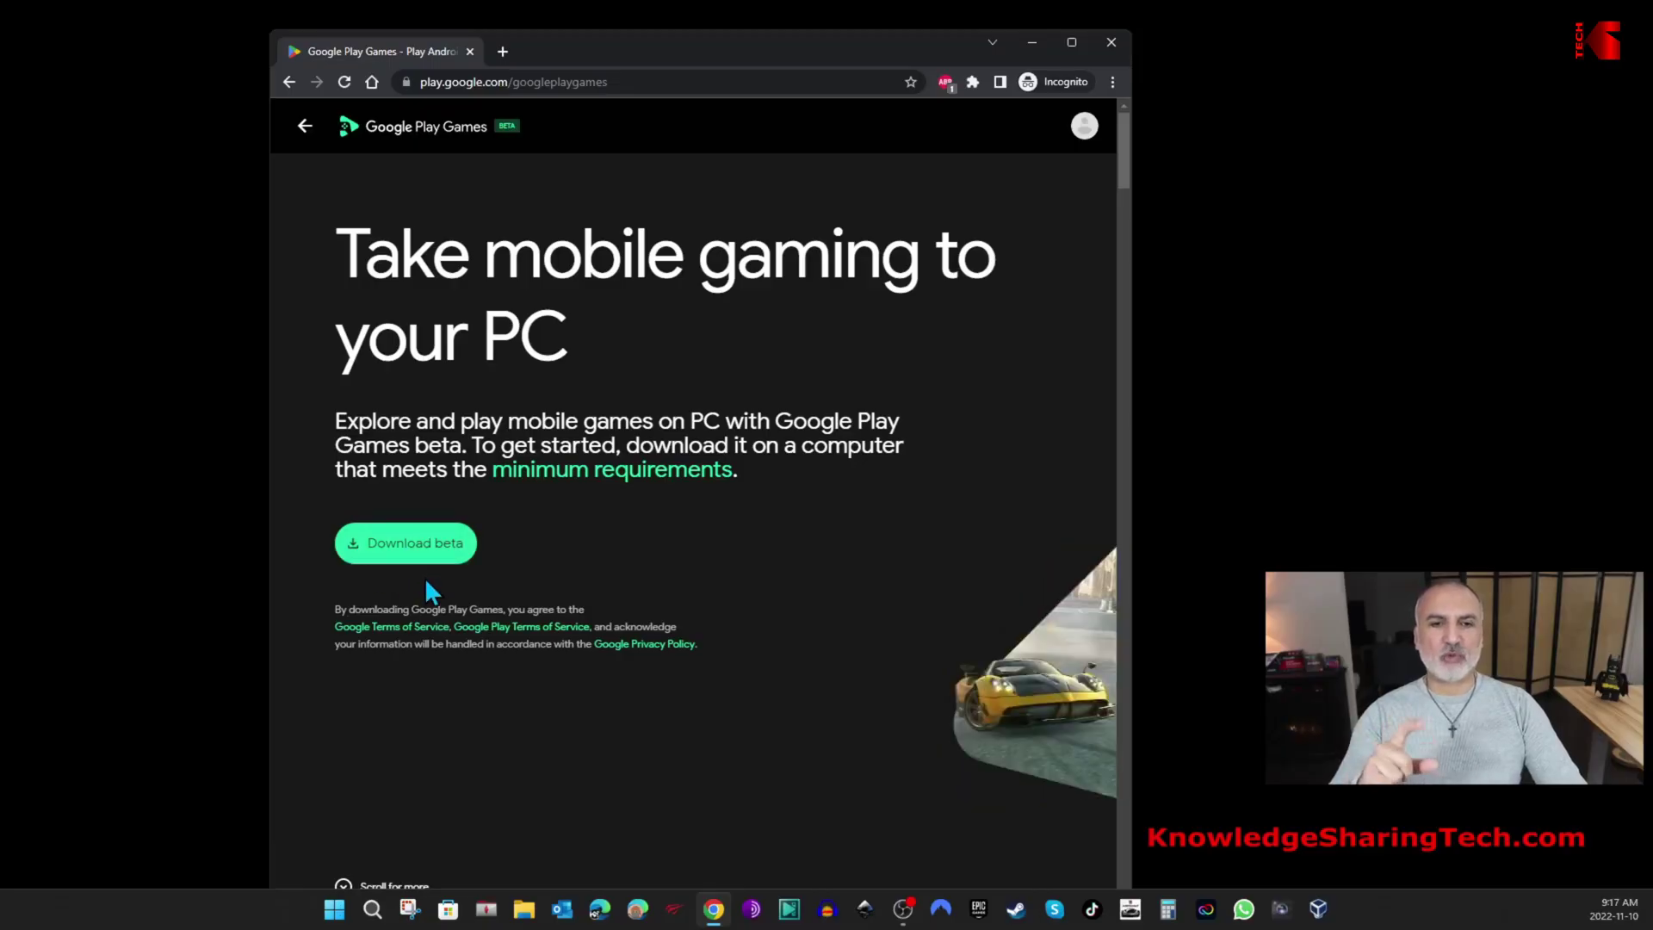
{"action": "left_click", "coordinate": [388, 549]}
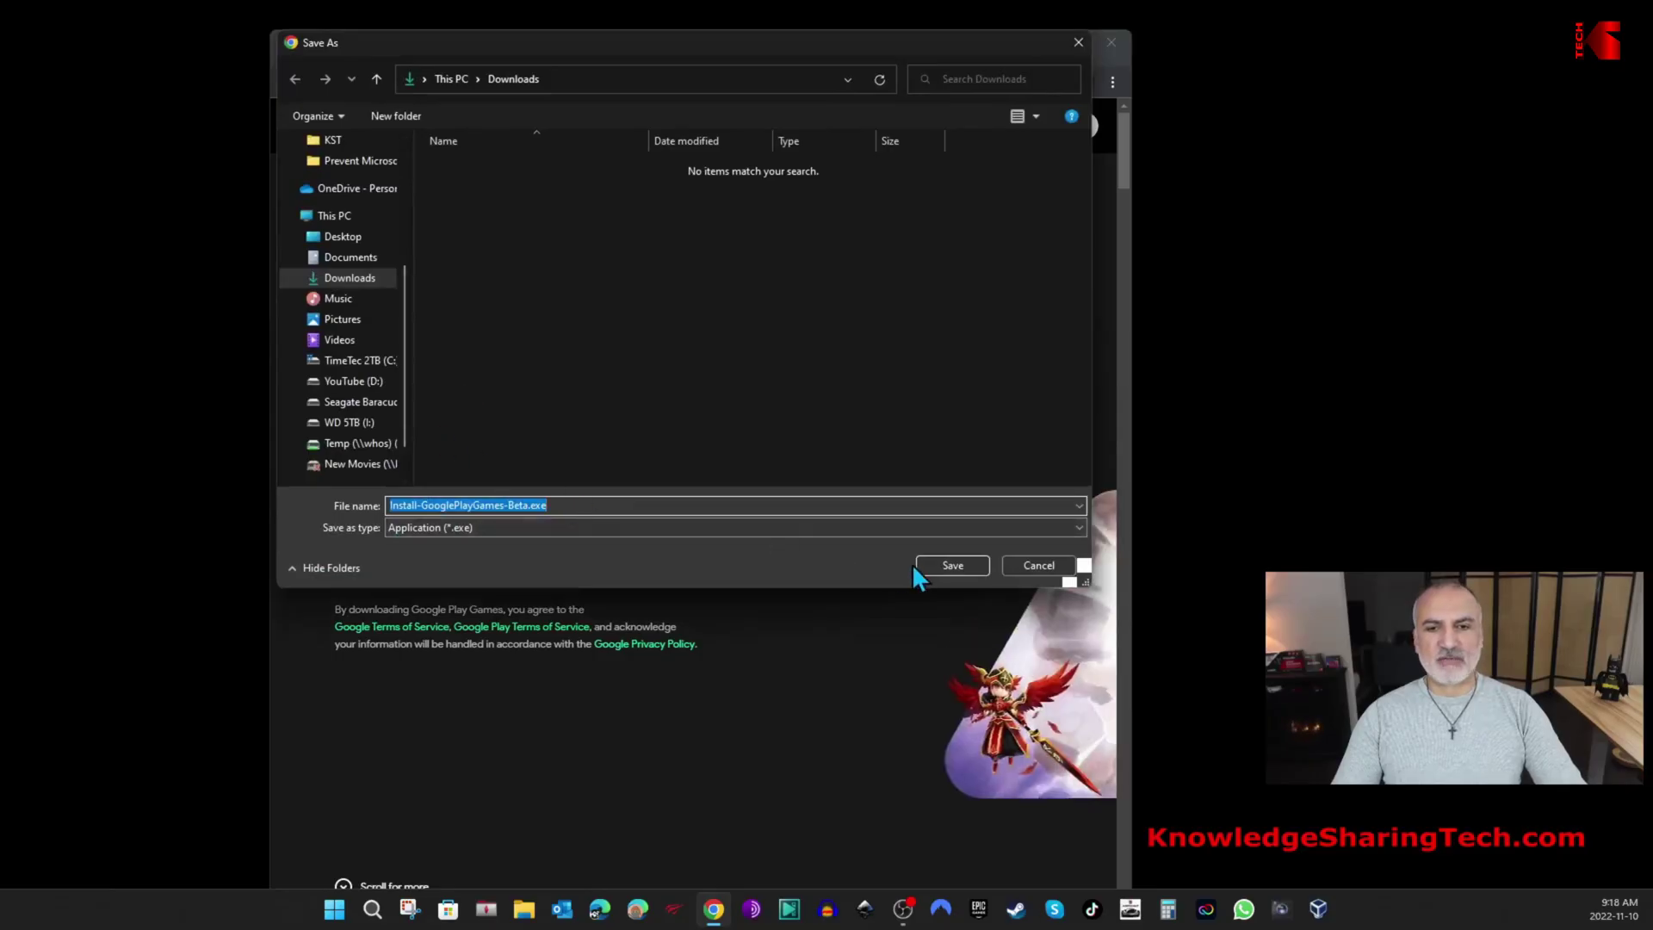
{"action": "left_click", "coordinate": [947, 567]}
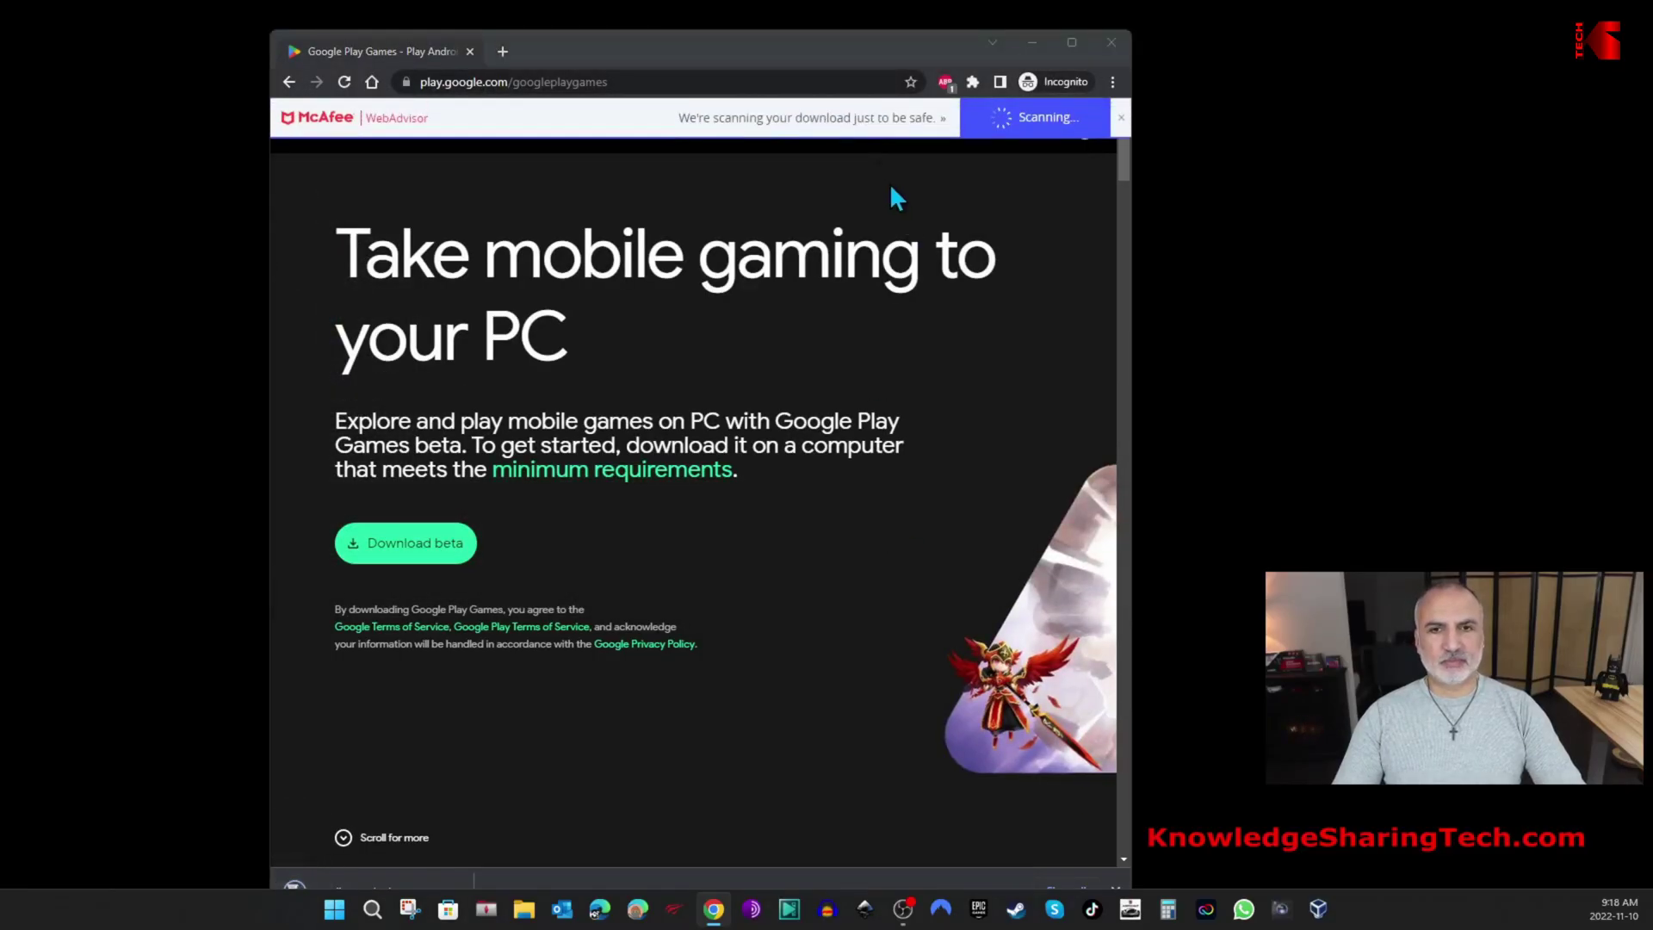
Step: Run the downloaded Google Play Games installer and allow Google Update Setup to make changes to the device
{"action": "mouse_move", "coordinate": [802, 32]}
{"action": "left_mouse_down"}
{"action": "mouse_move", "coordinate": [797, 99]}
{"action": "mouse_move", "coordinate": [791, 57]}
{"action": "left_mouse_up"}
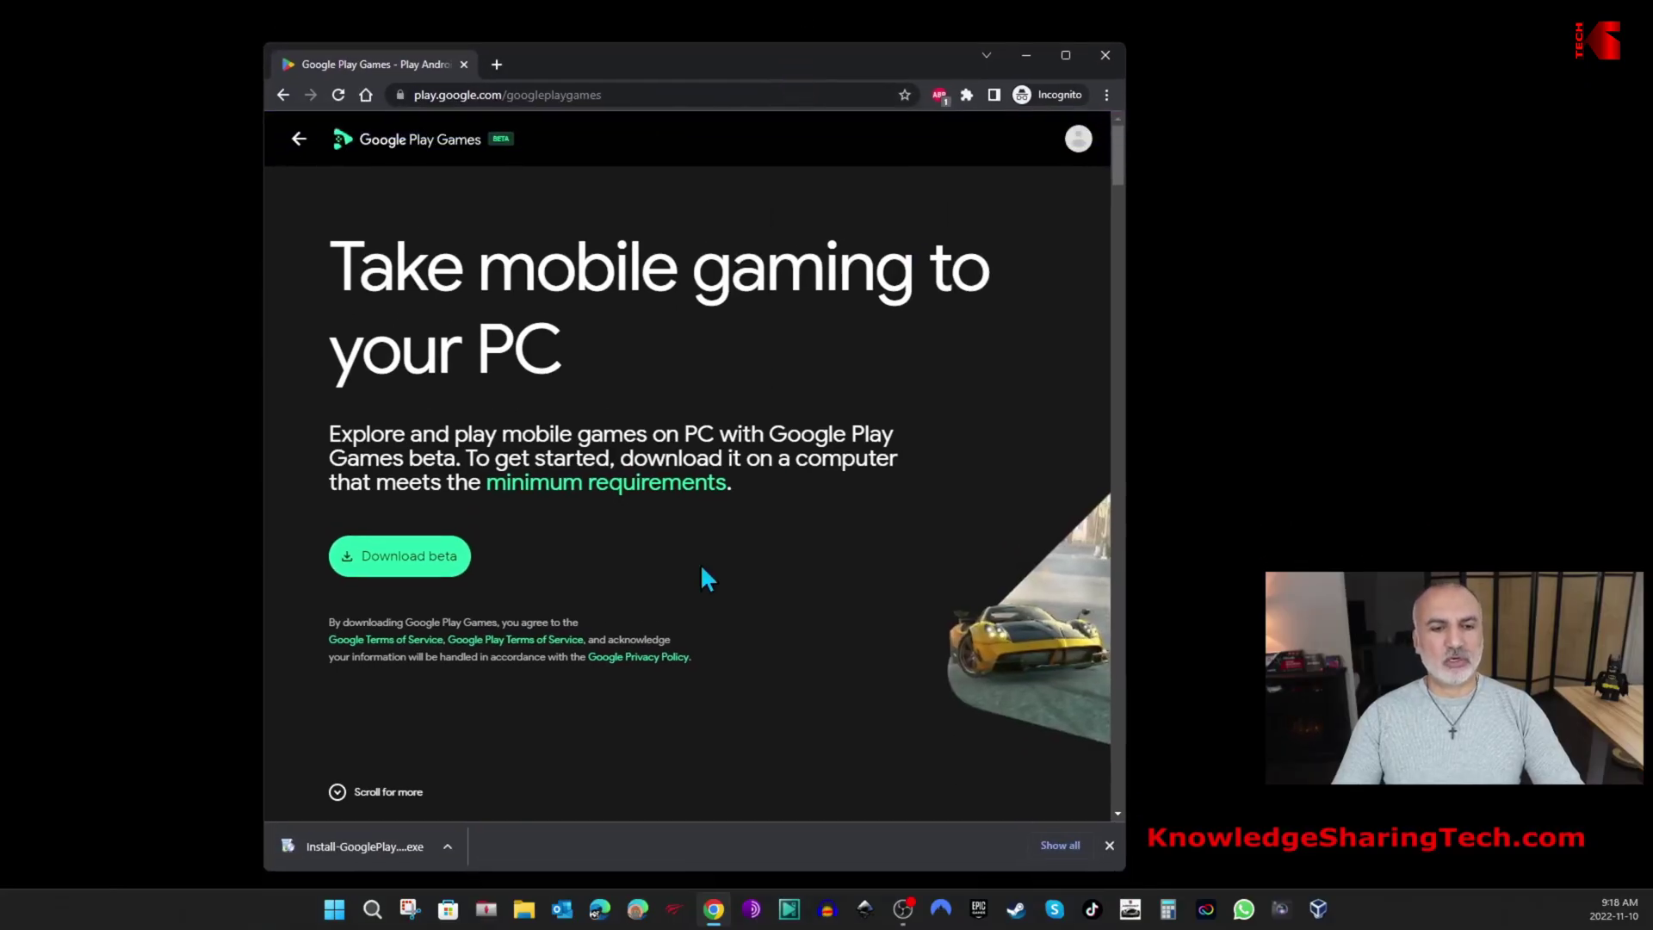
{"action": "left_click", "coordinate": [365, 849]}
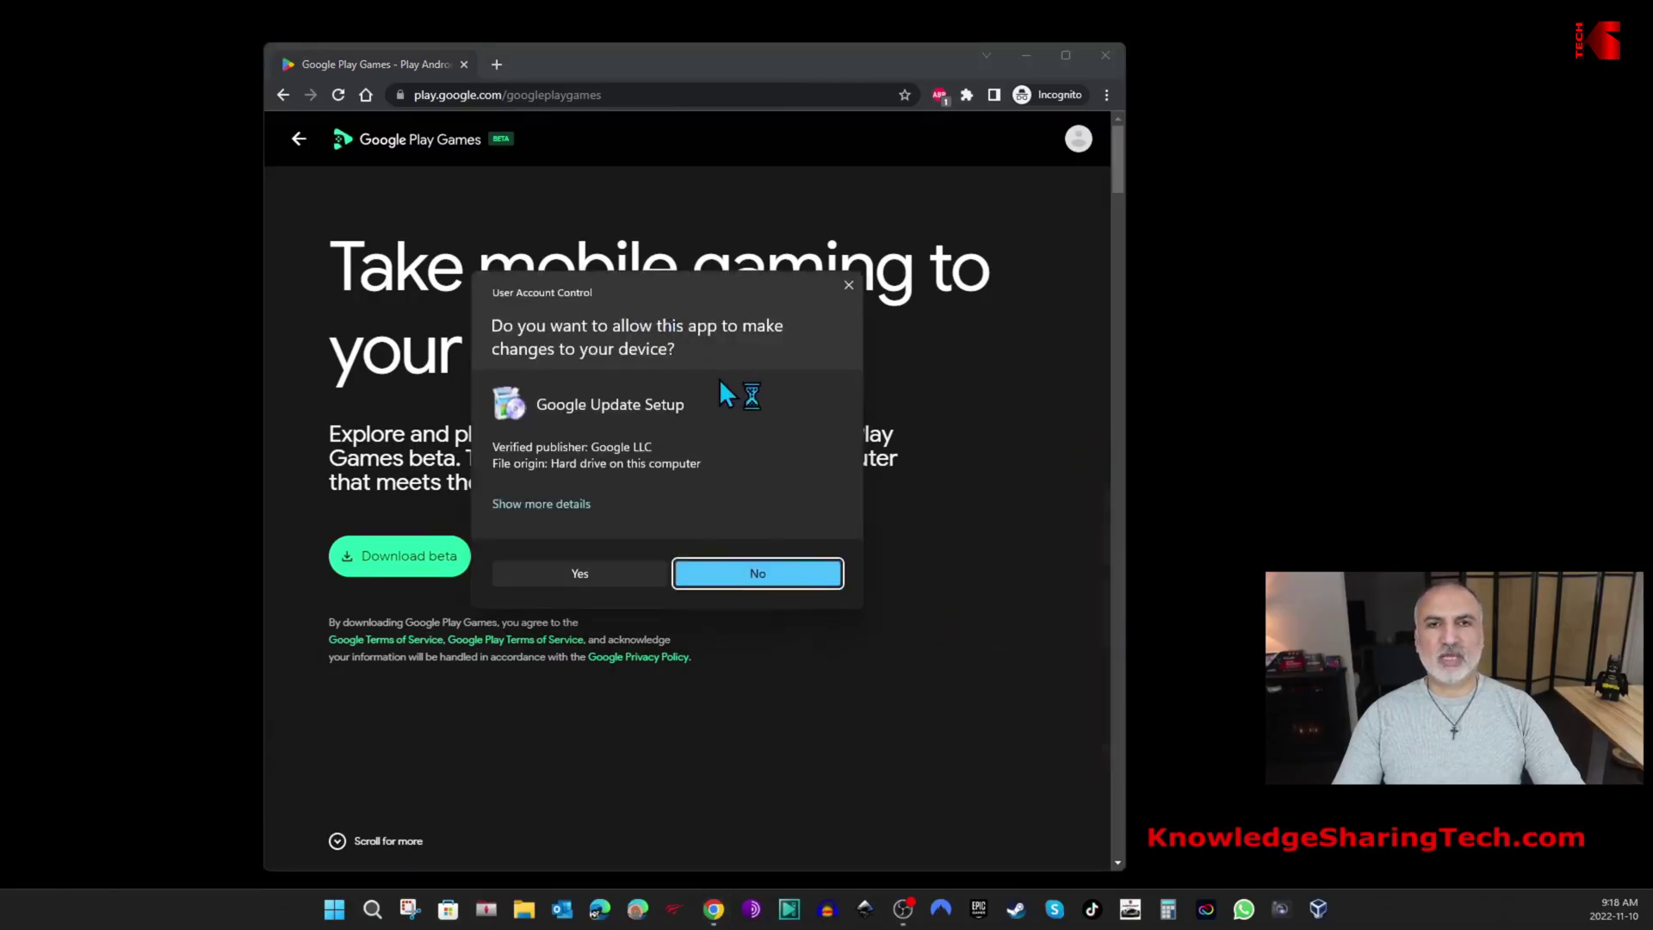
{"action": "left_click", "coordinate": [581, 571]}
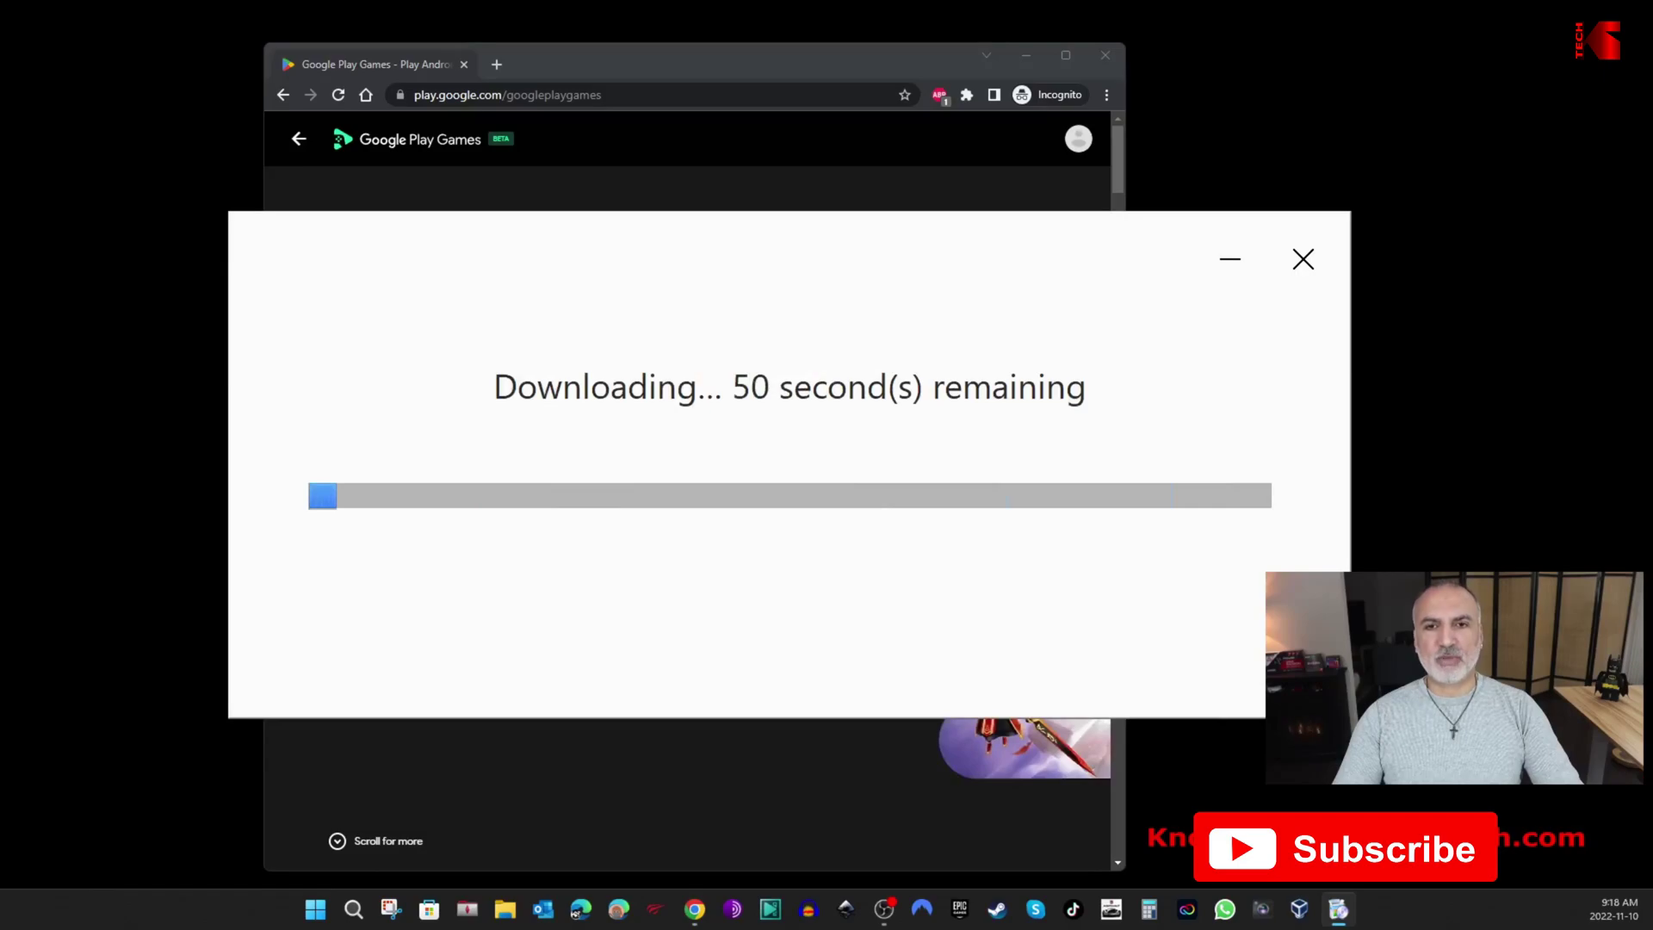
{"action": "left_click_drag", "start_coordinate": [783, 249], "coordinate": [666, 162]}
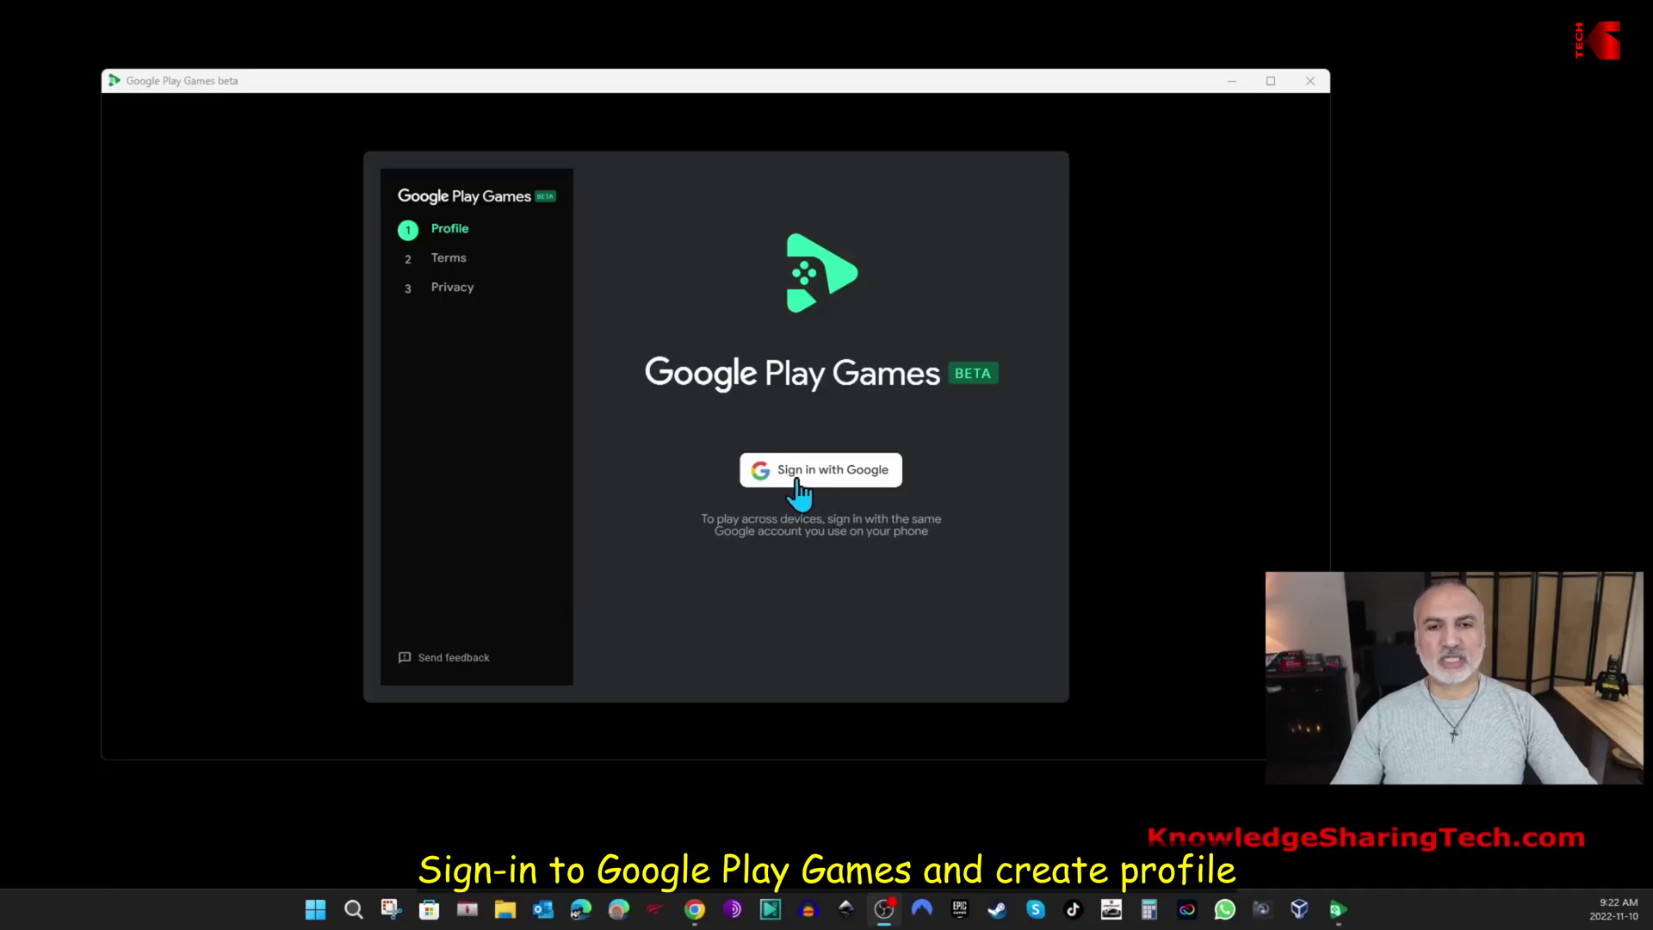
Step: Sign in to Google Play Games with the Google account's e-mail and password, approve the app, and close the browser window
{"action": "left_click", "coordinate": [804, 482]}
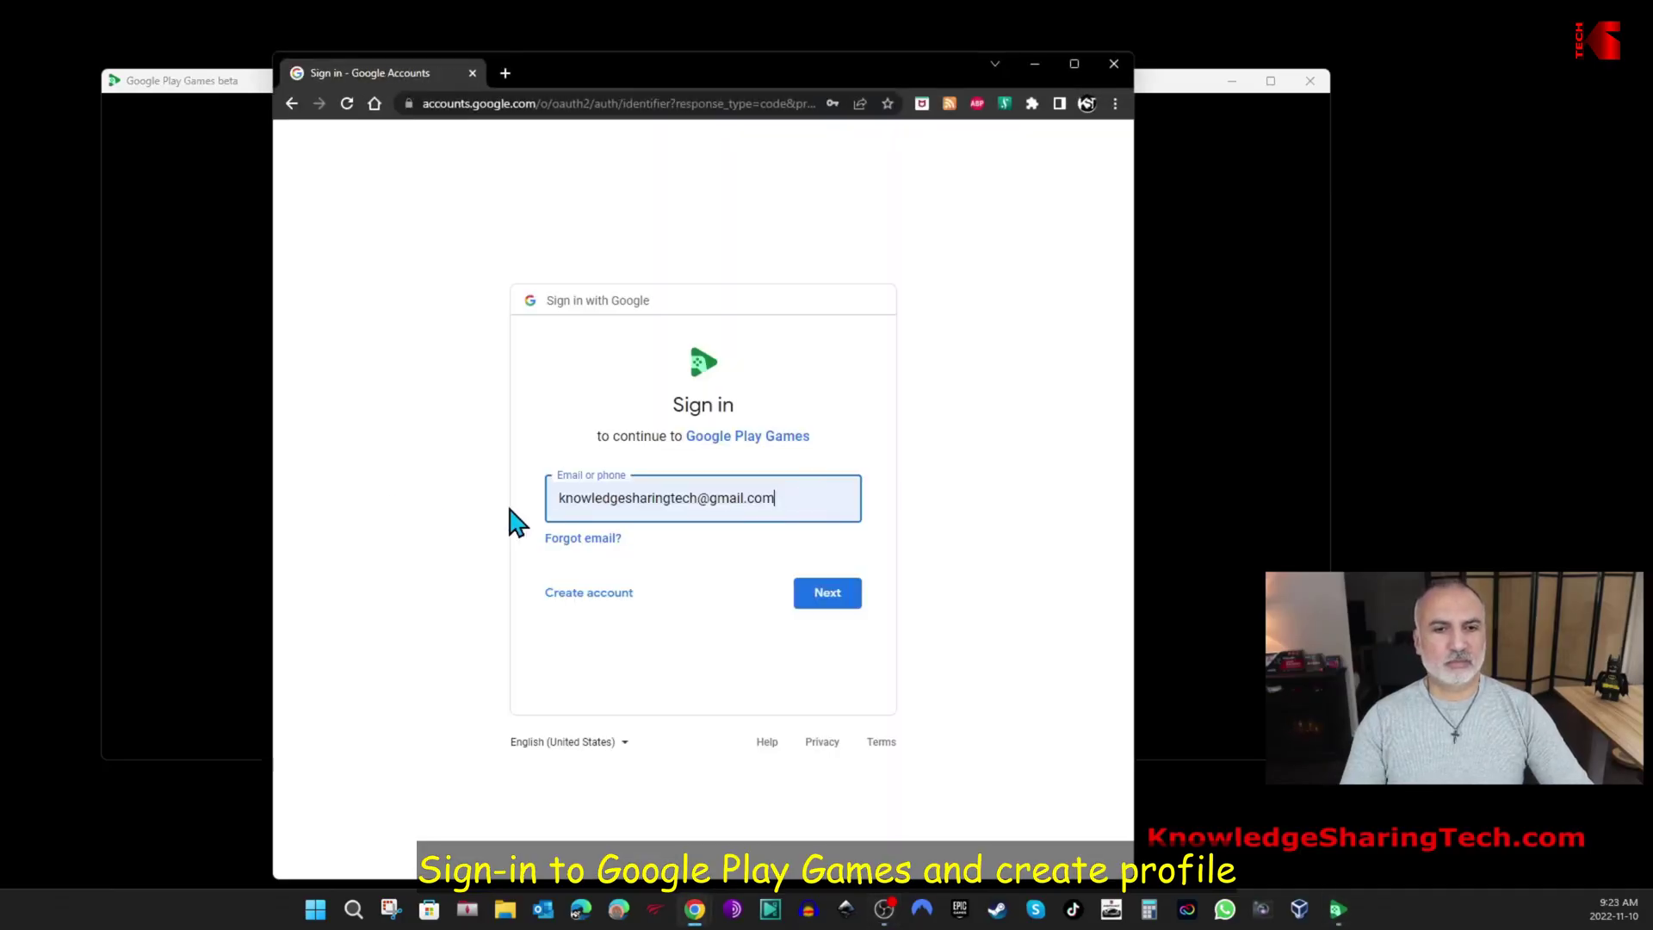
{"action": "left_click", "coordinate": [827, 603]}
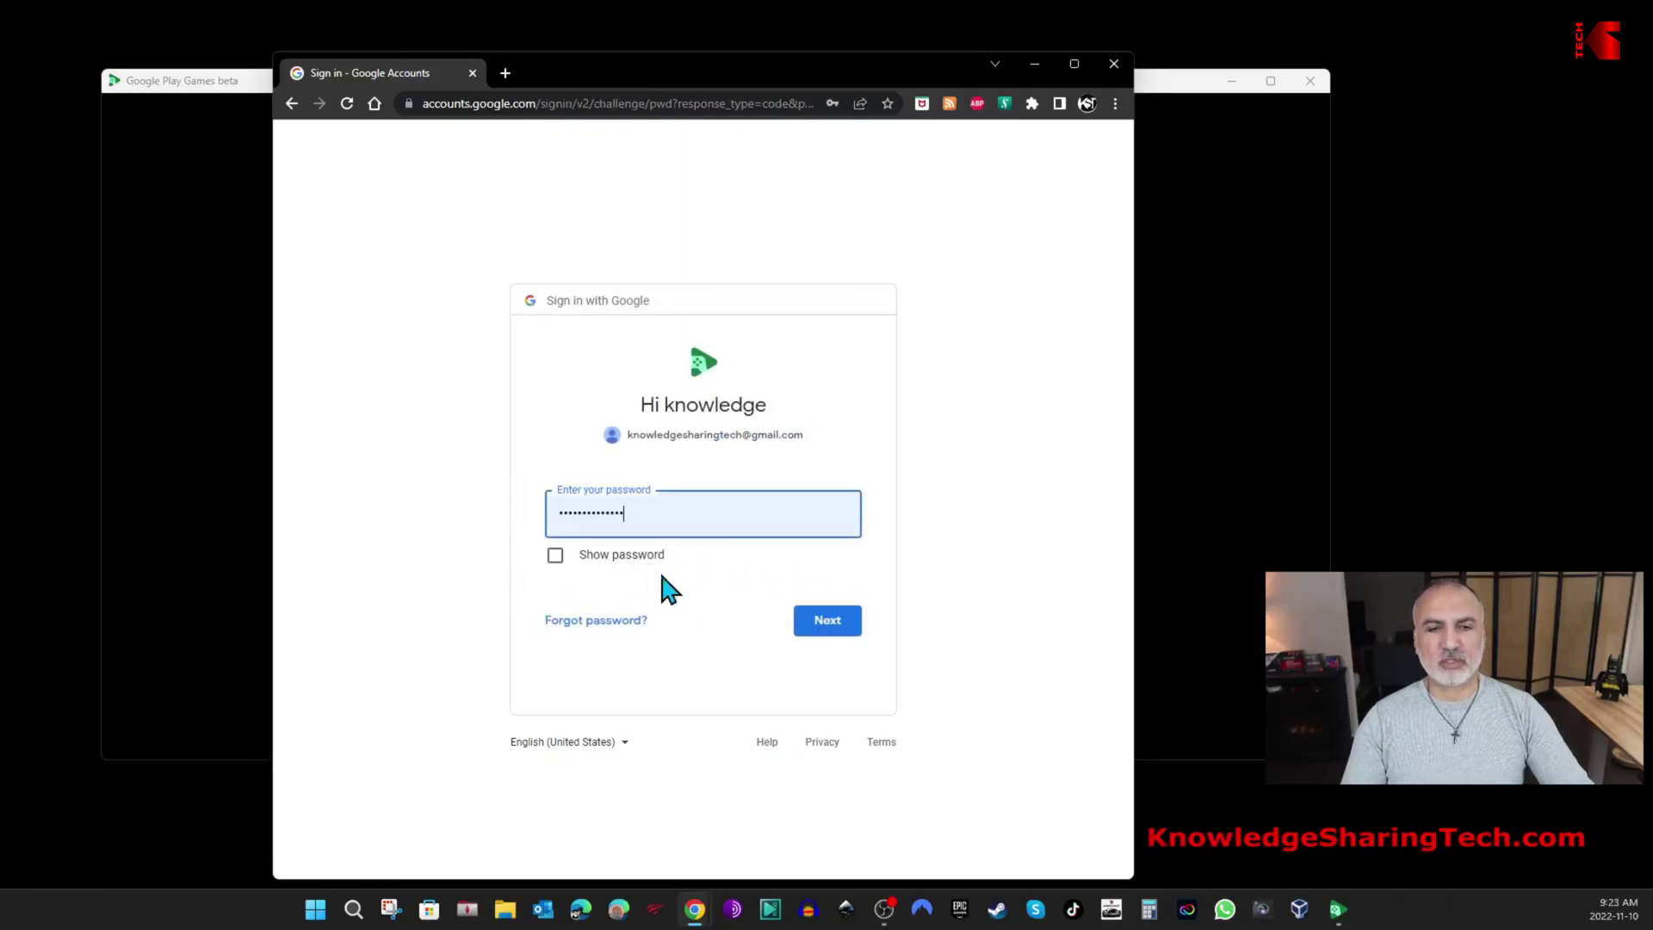
{"action": "left_click", "coordinate": [820, 623]}
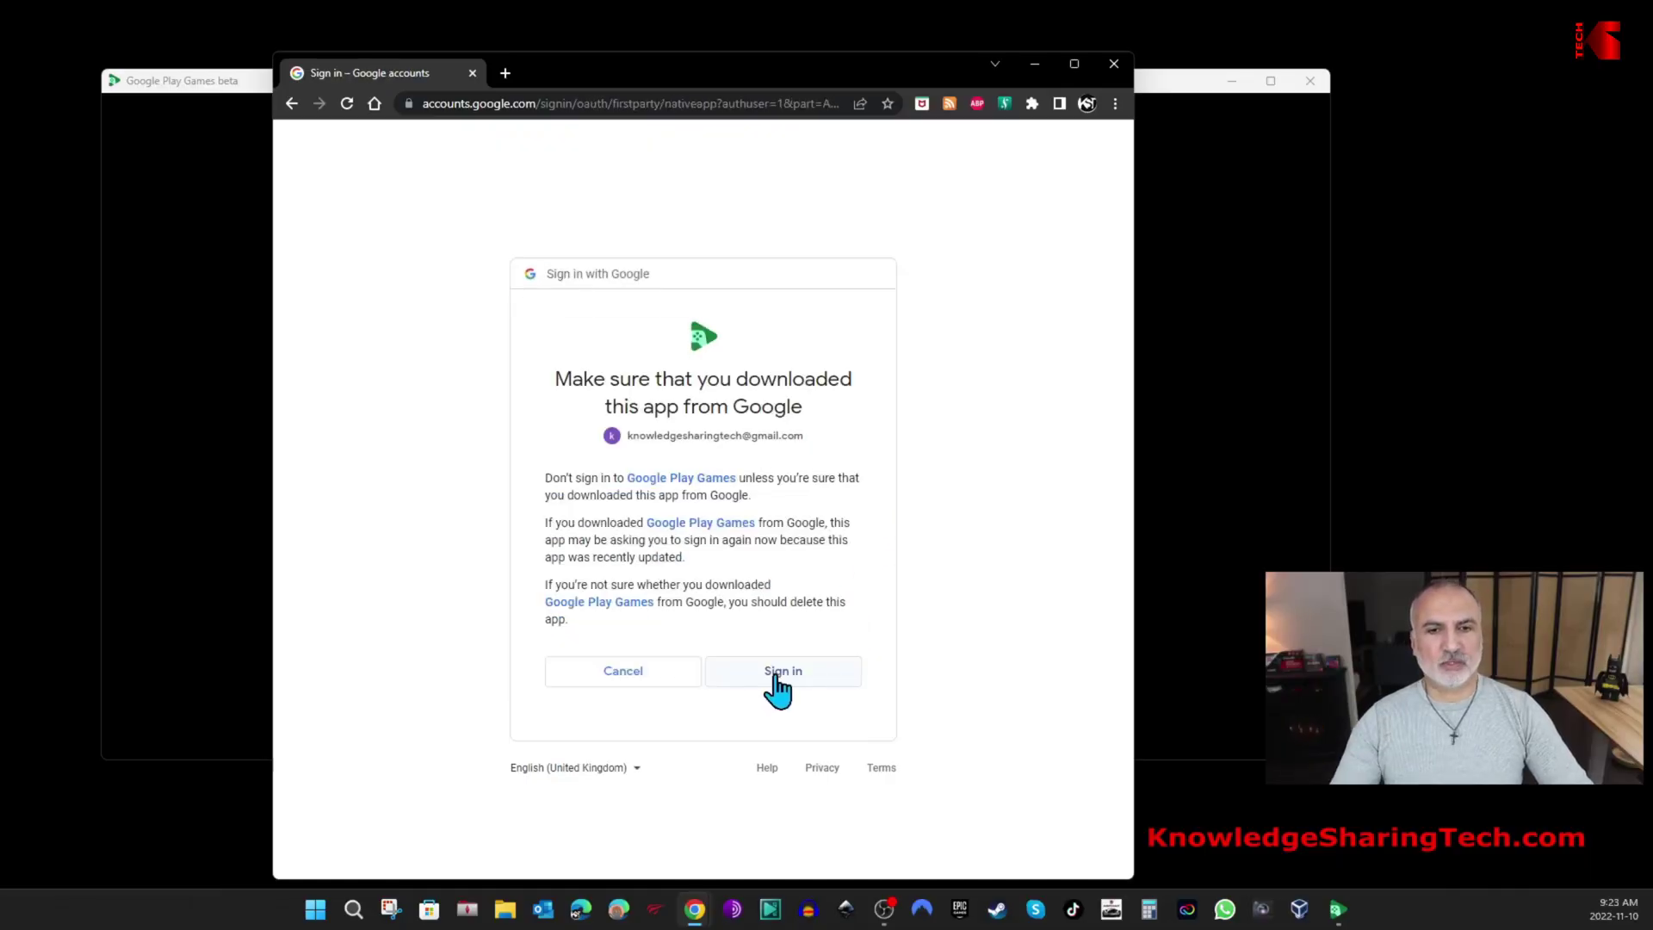
{"action": "left_click", "coordinate": [775, 678]}
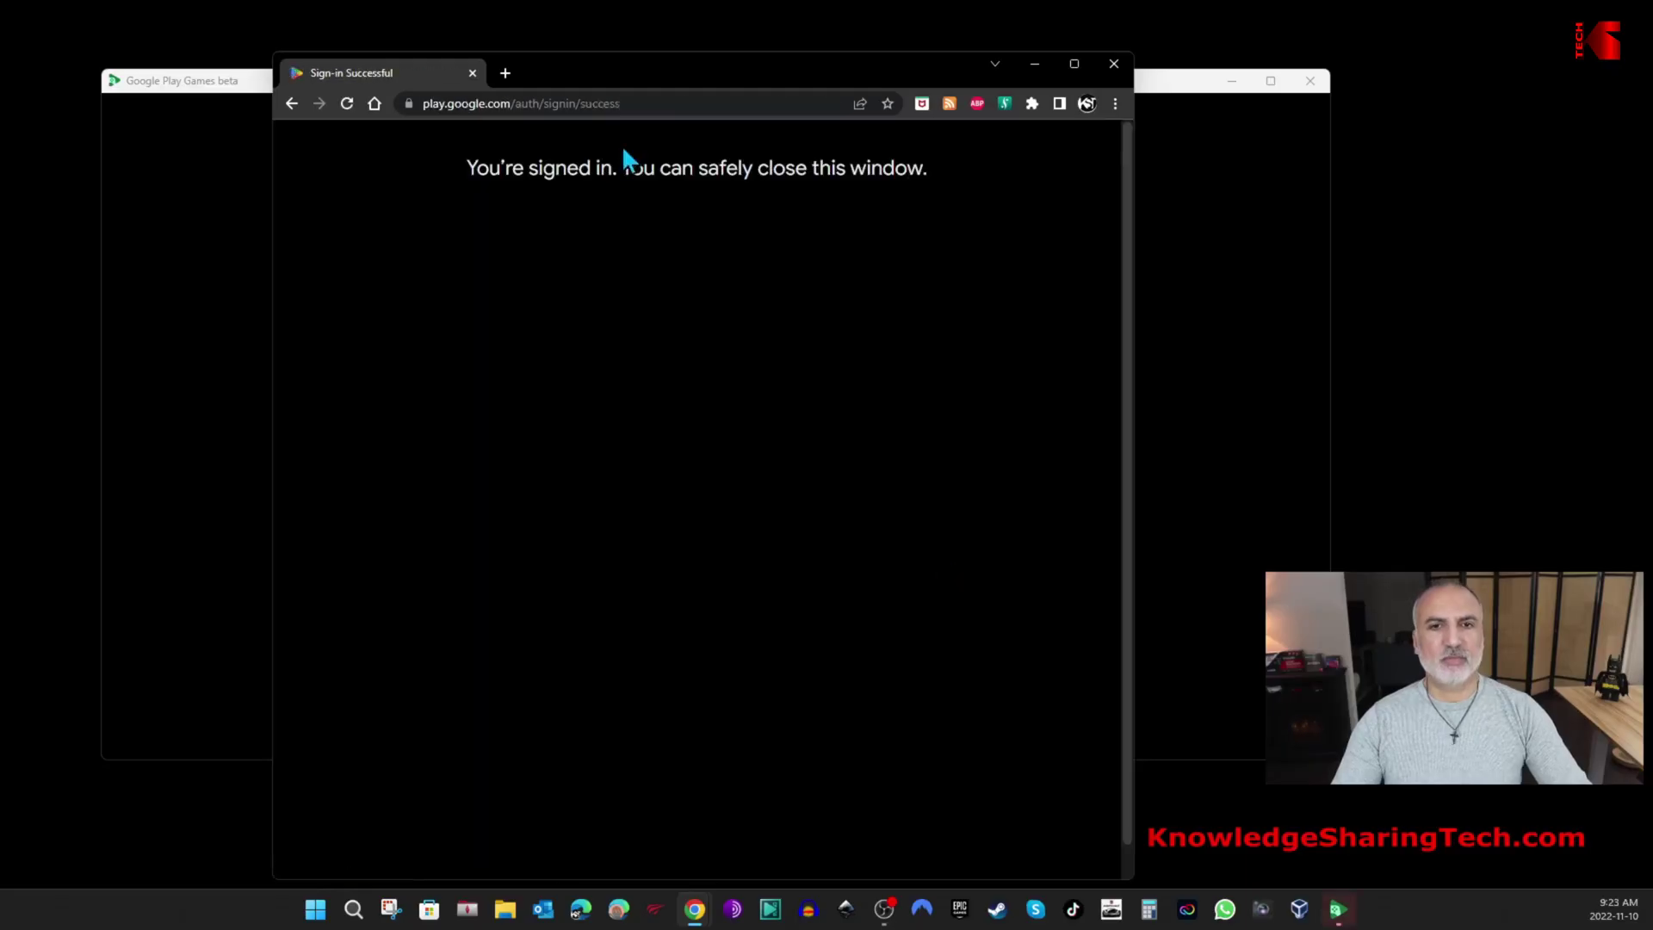
{"action": "left_click", "coordinate": [1114, 65]}
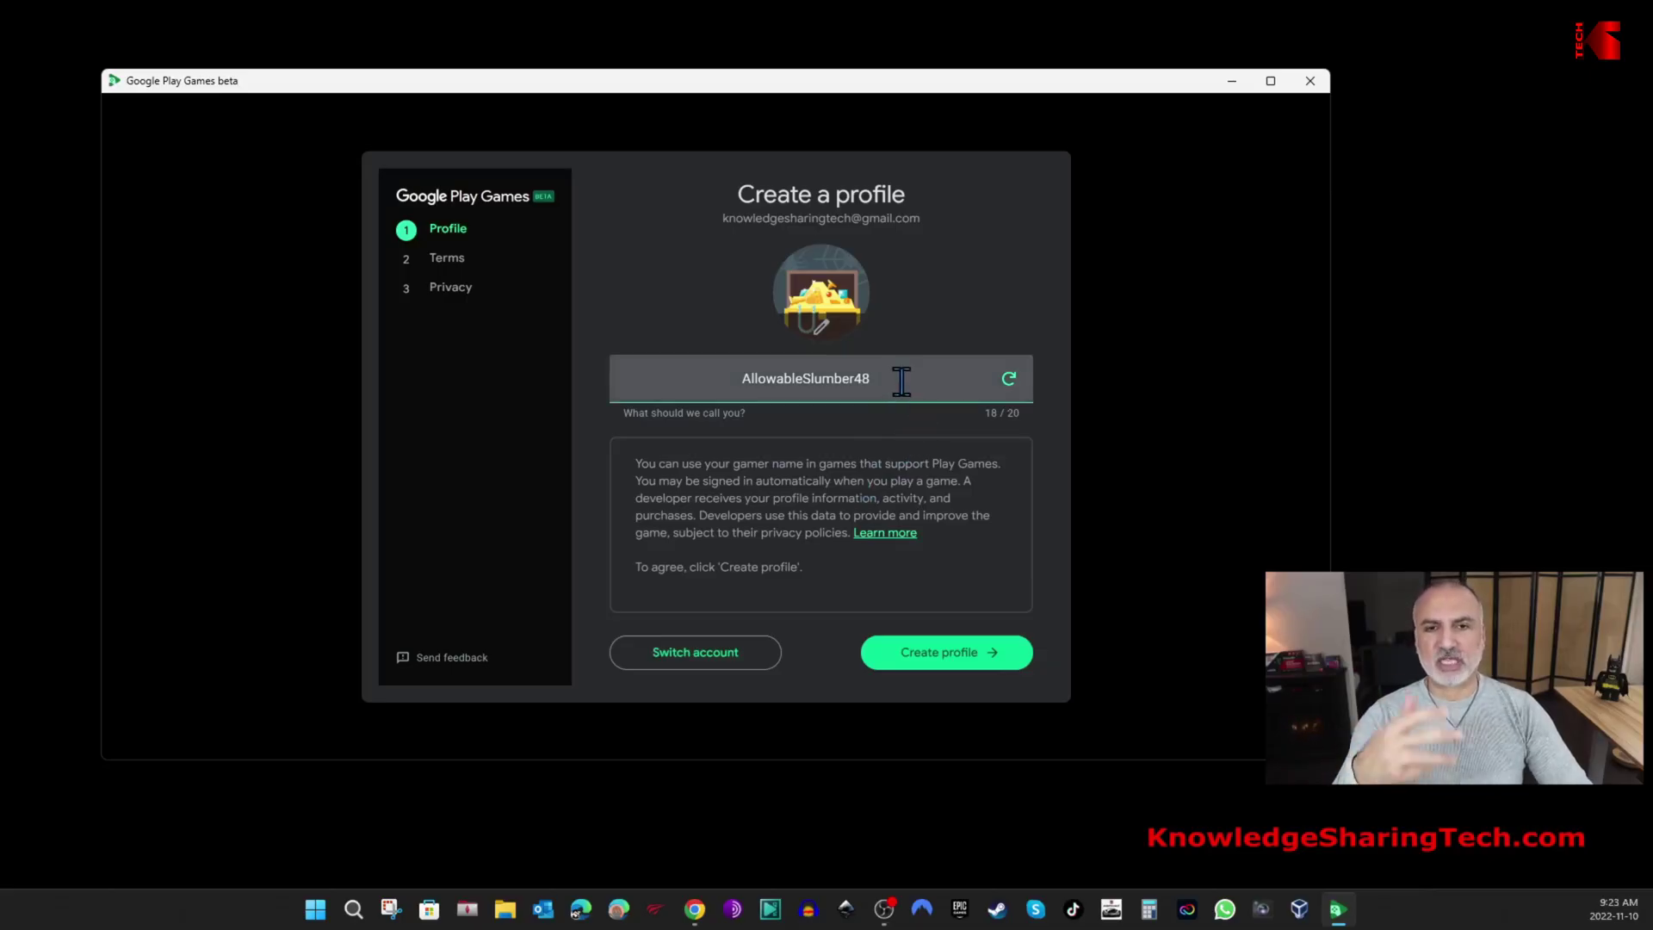
Step: Create a profile with the gamer name KnowledgeSharingTech and complete the terms and privacy setup with experience-improvement data sharing enabled
{"action": "double_click", "coordinate": [839, 378]}
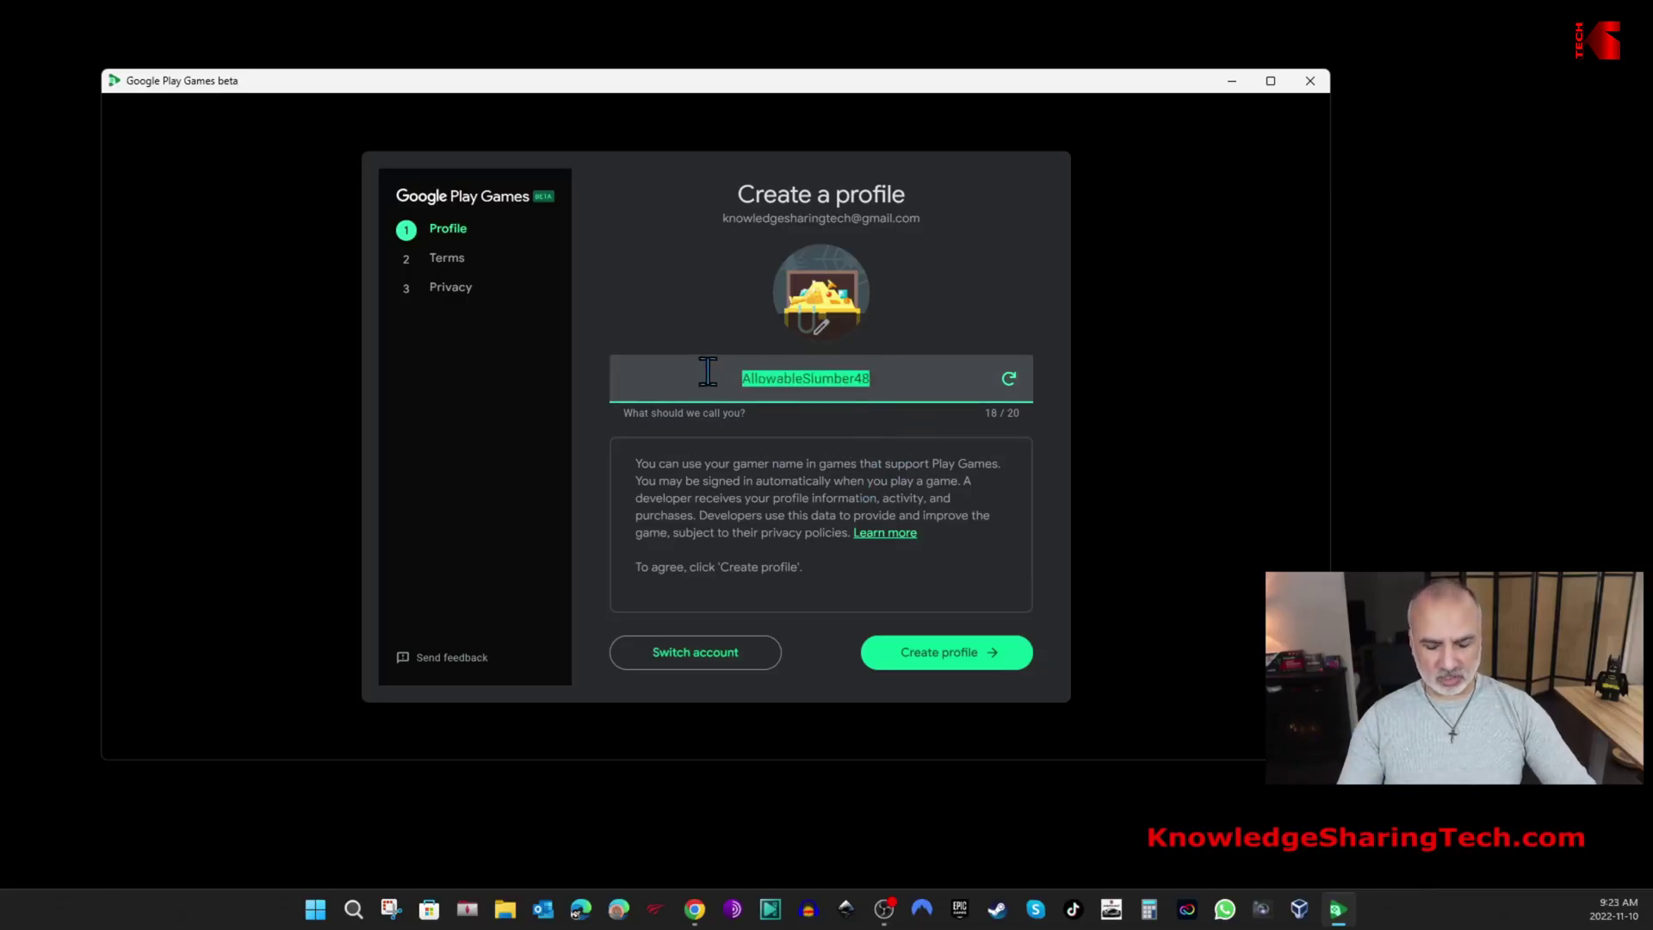
{"action": "key", "text": "BackSpace"}
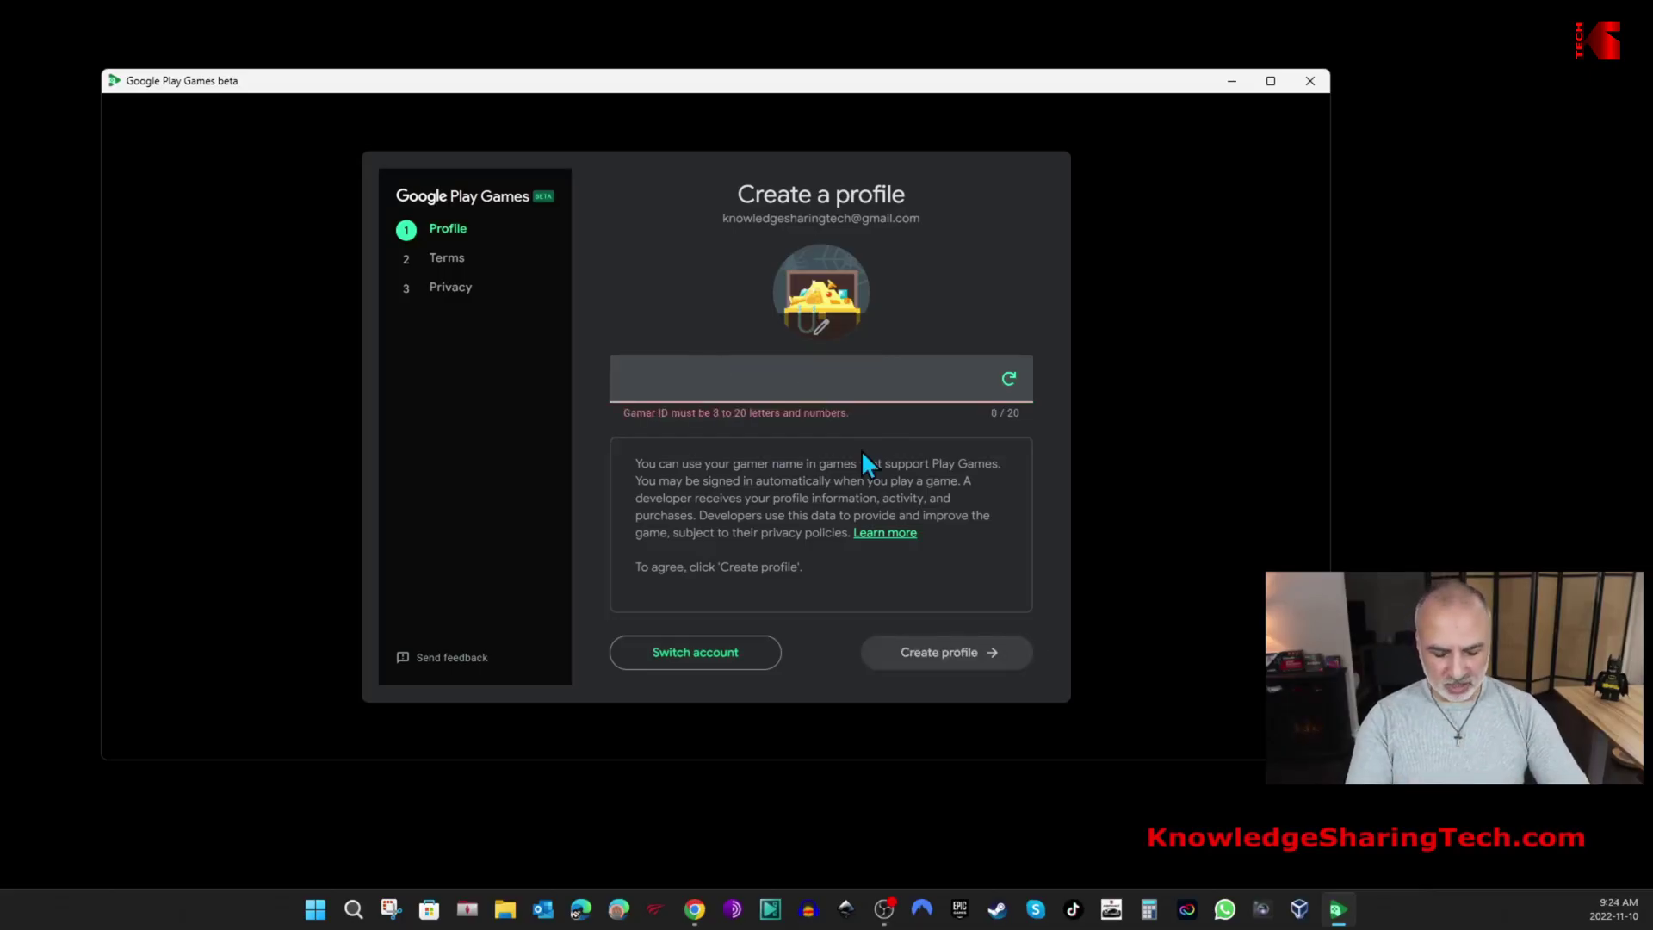
{"action": "type", "text": "KnowledgeSha"}
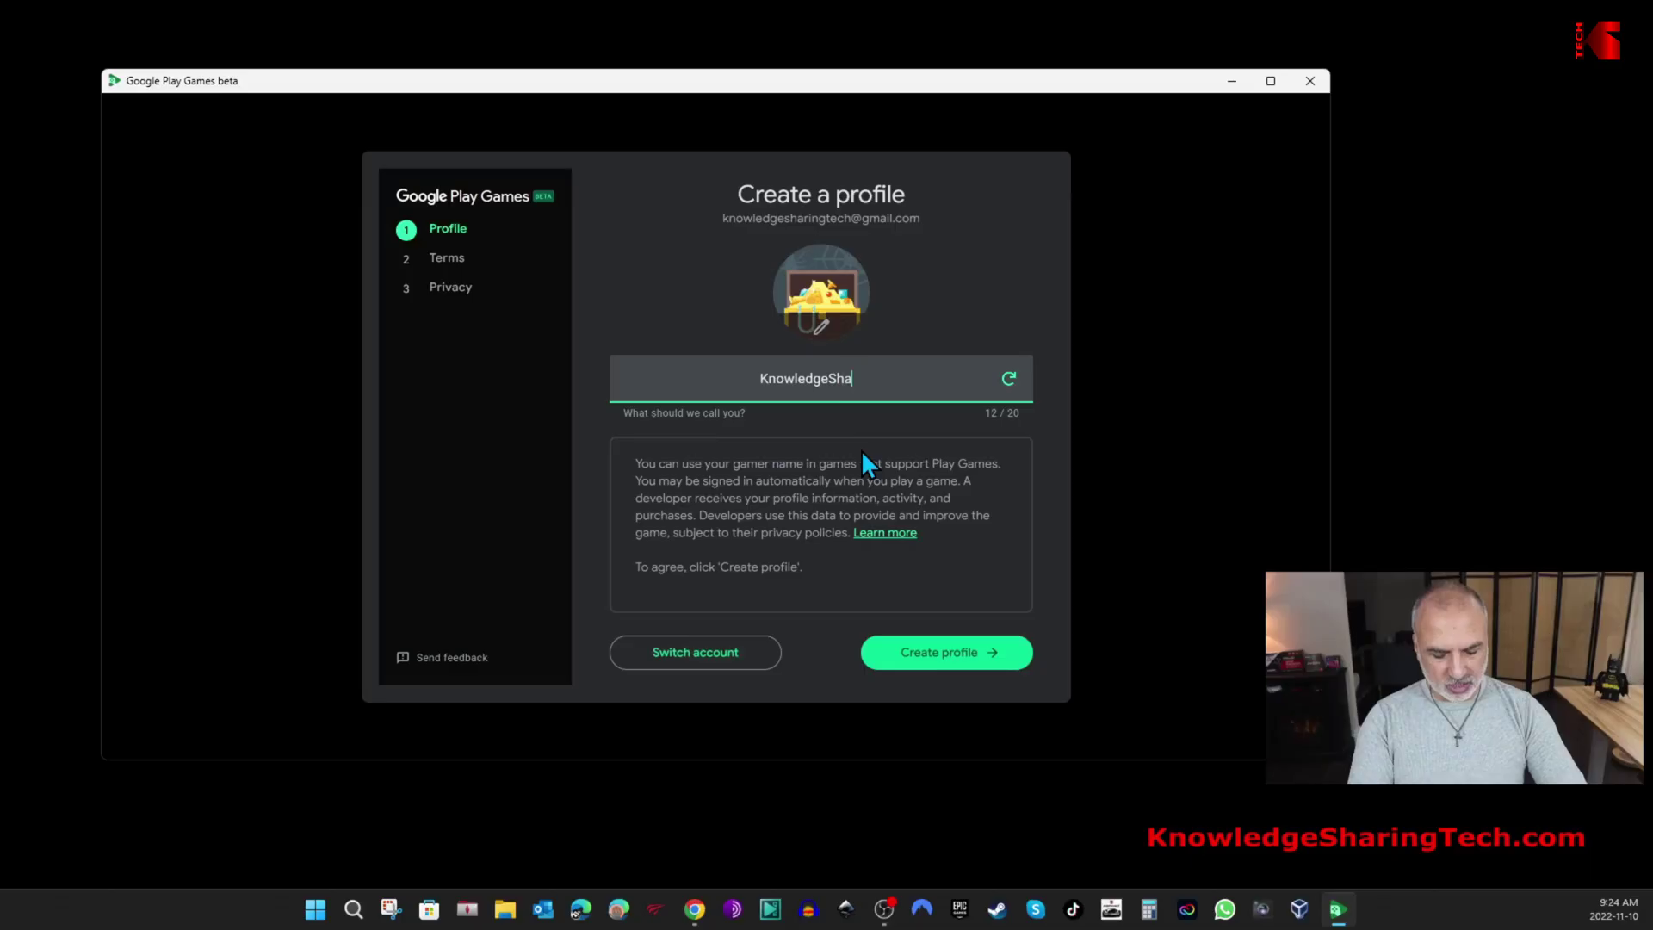
{"action": "type", "text": "ringTech"}
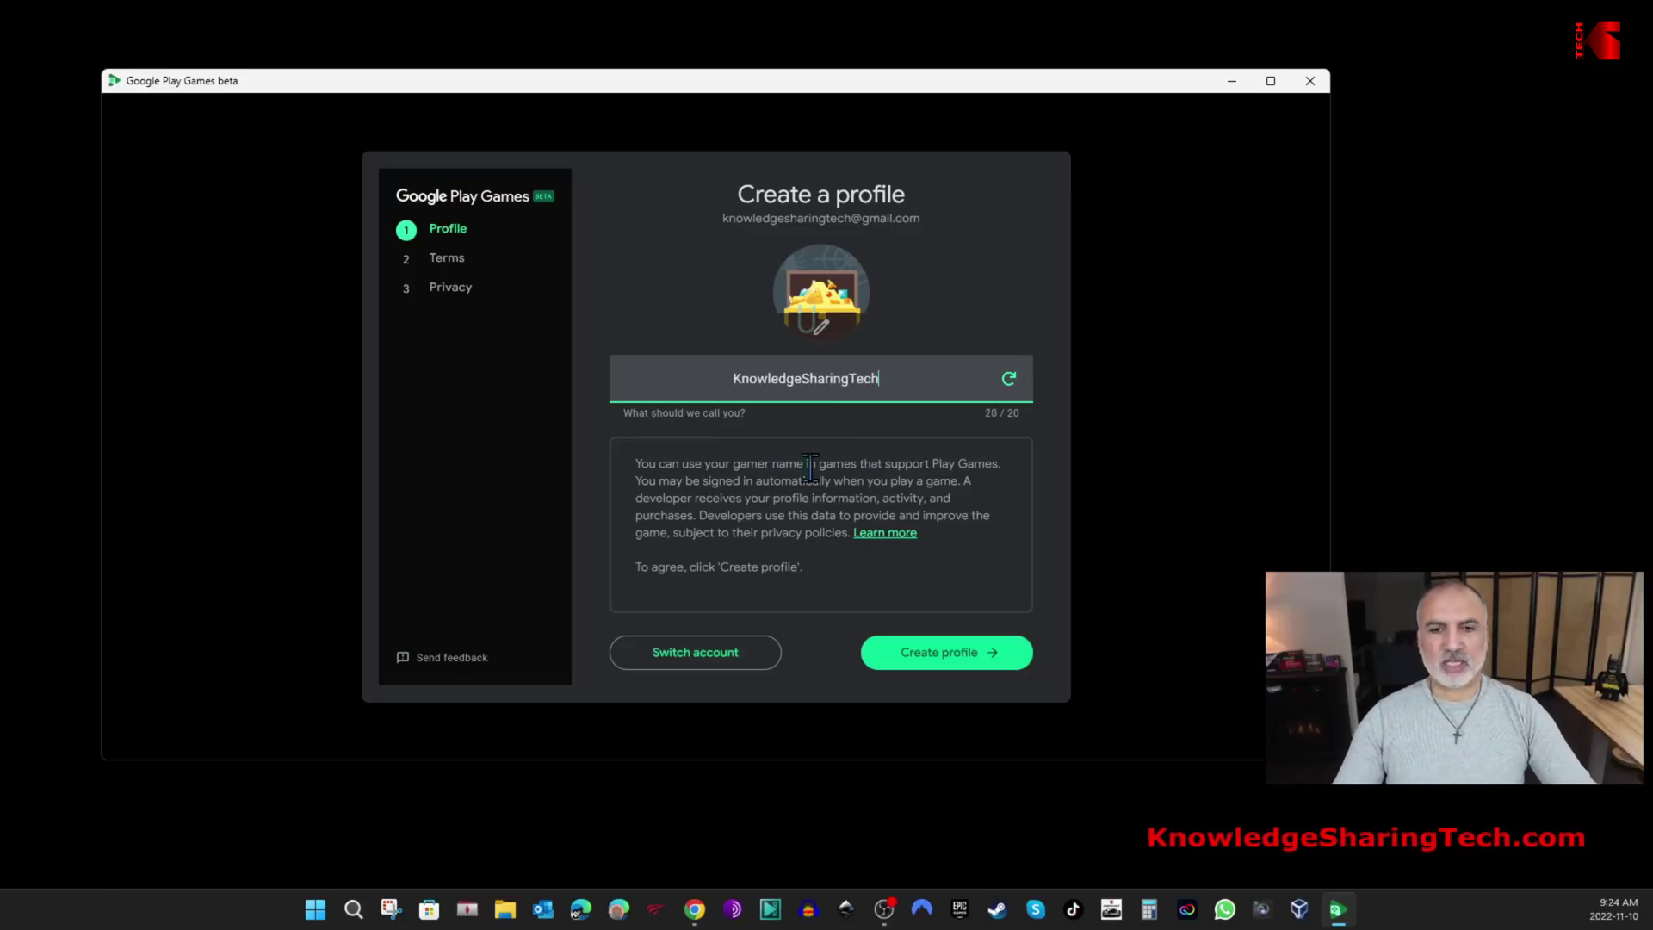
{"action": "left_click", "coordinate": [919, 650]}
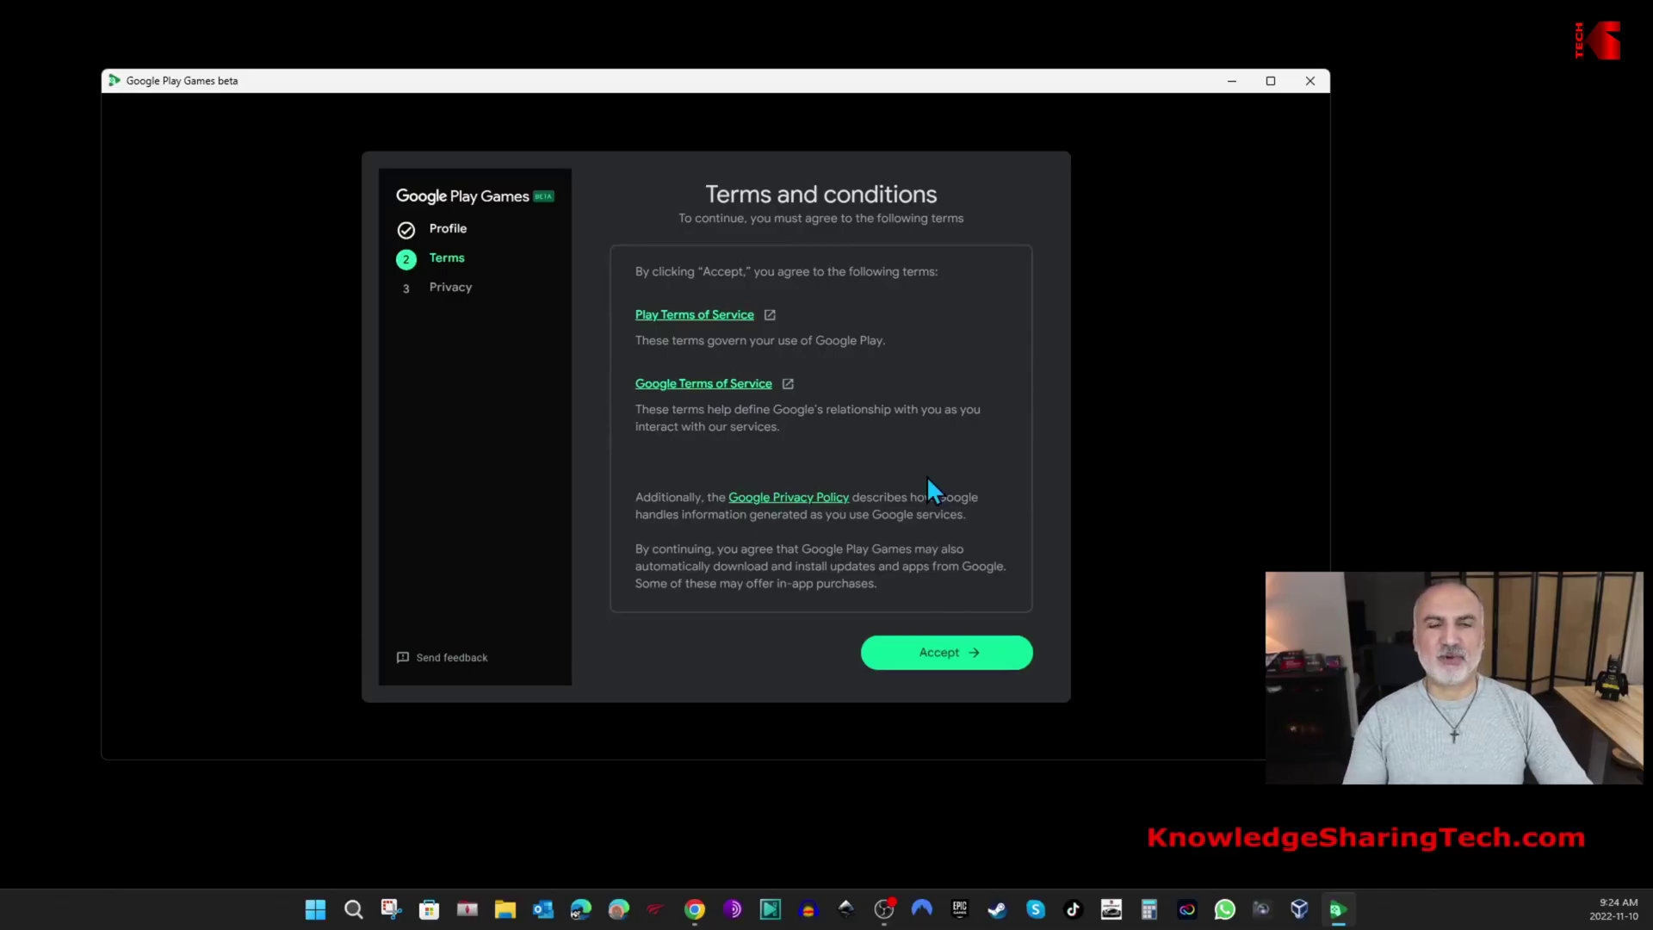
{"action": "left_click", "coordinate": [941, 663]}
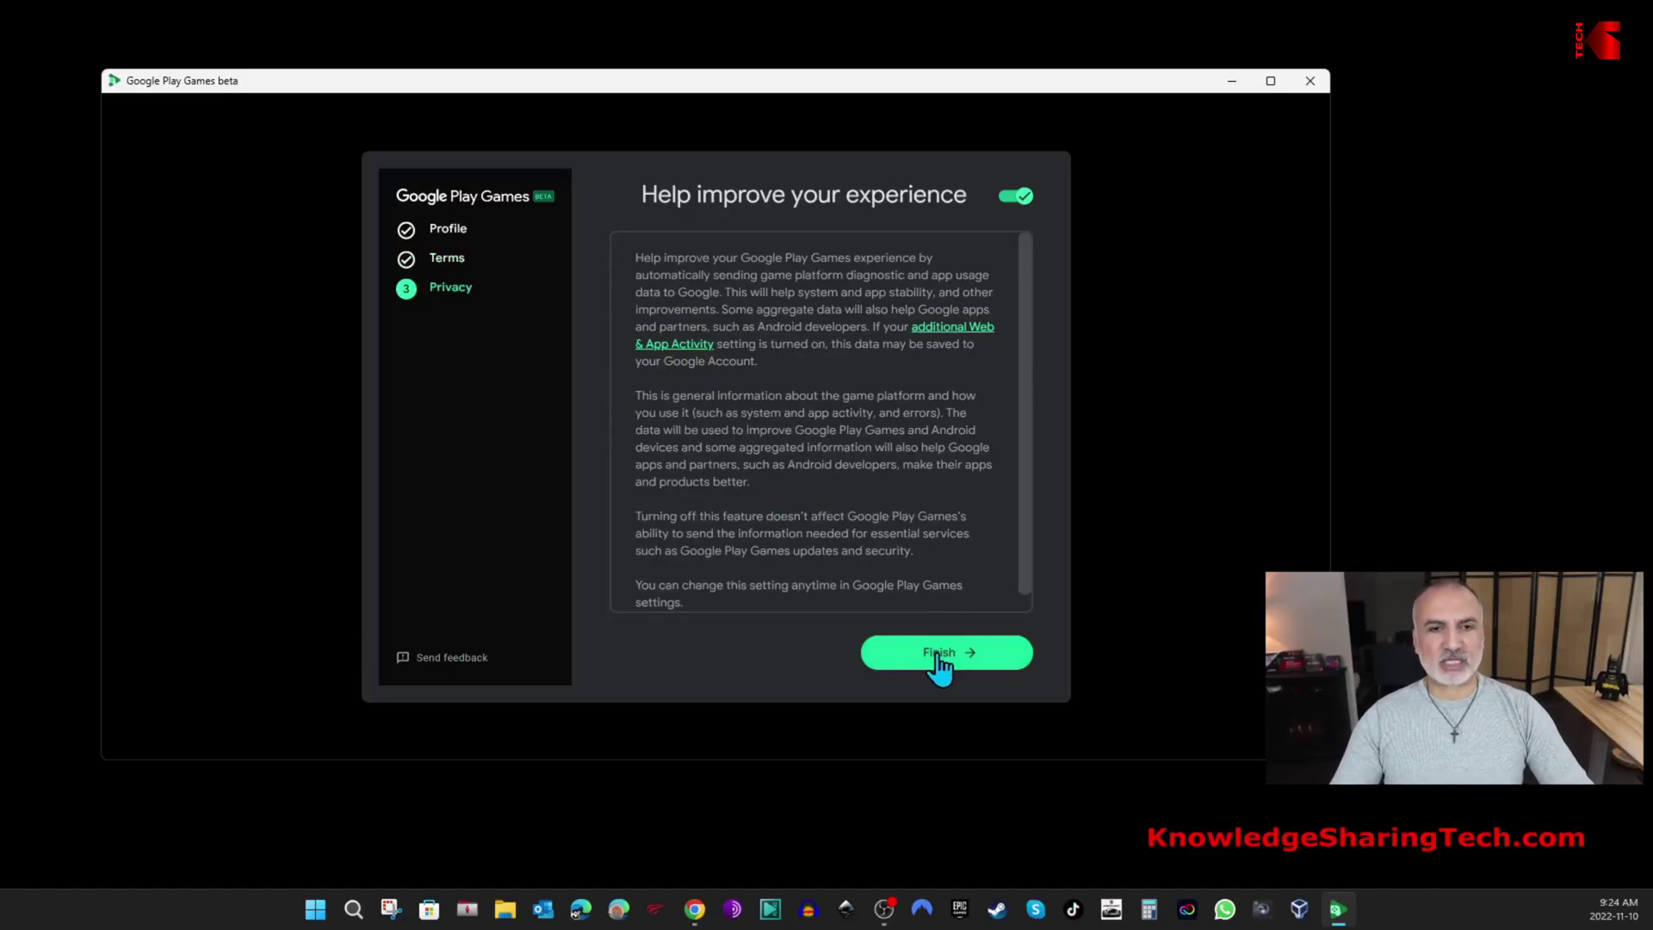
{"action": "left_click", "coordinate": [945, 663]}
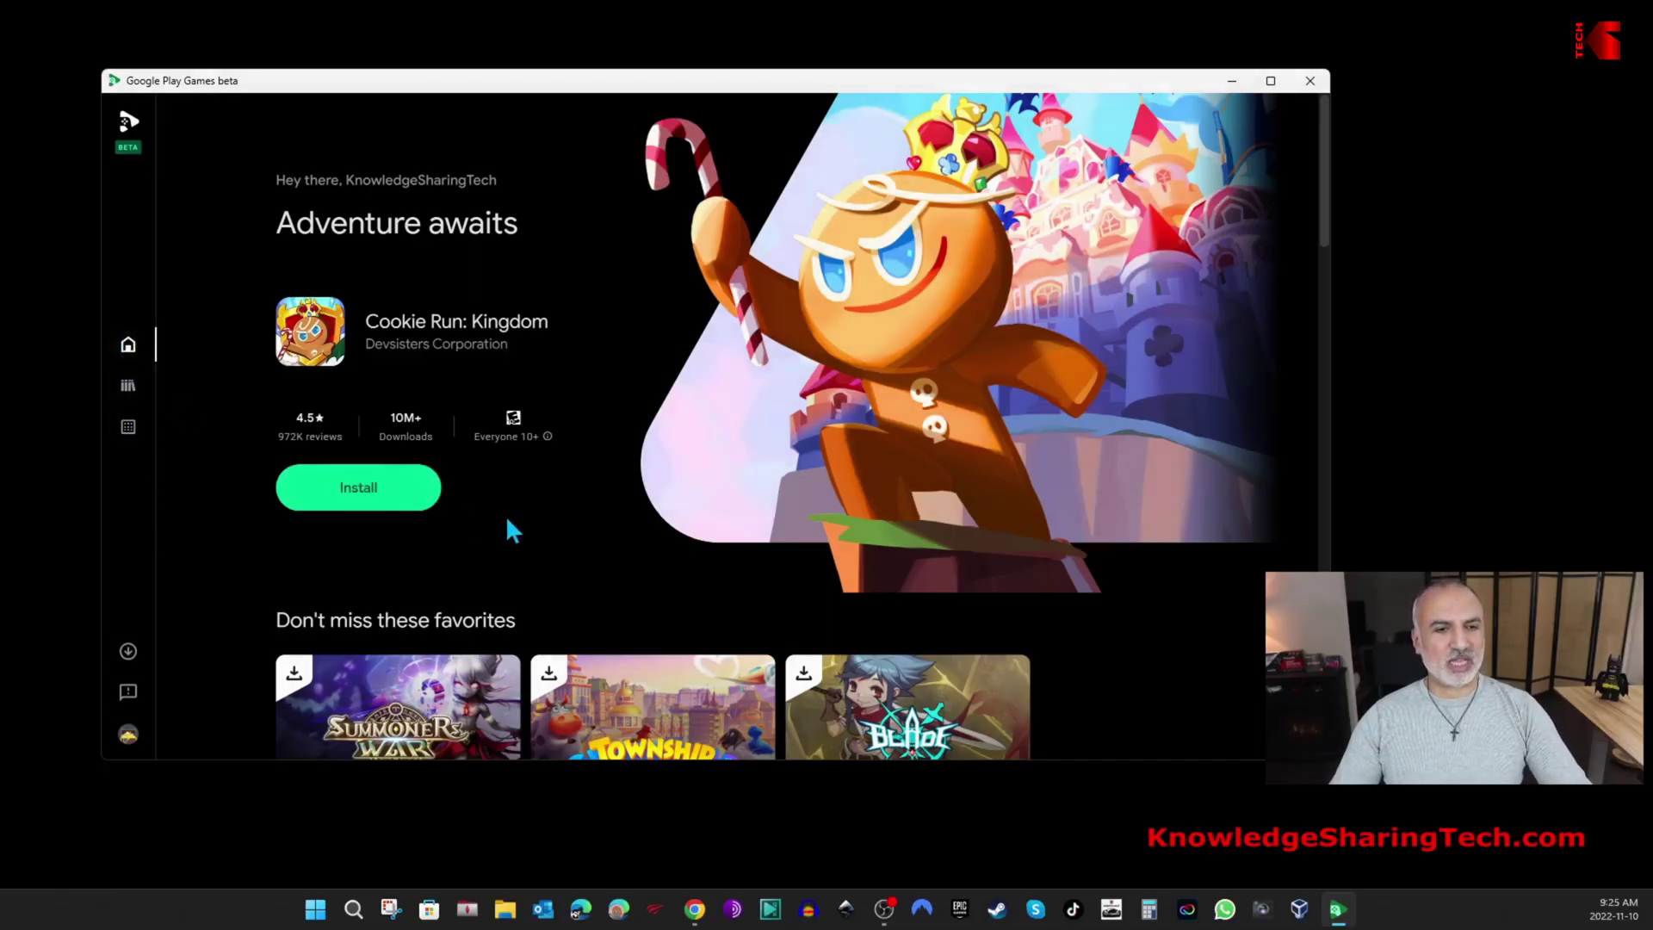
Step: Look through the home page, the game library and the list of all available games
{"action": "scroll", "coordinate": [505, 517], "scroll_direction": "down", "scroll_amount": 15}
{"action": "scroll", "coordinate": [506, 525], "scroll_direction": "up", "scroll_amount": 15}
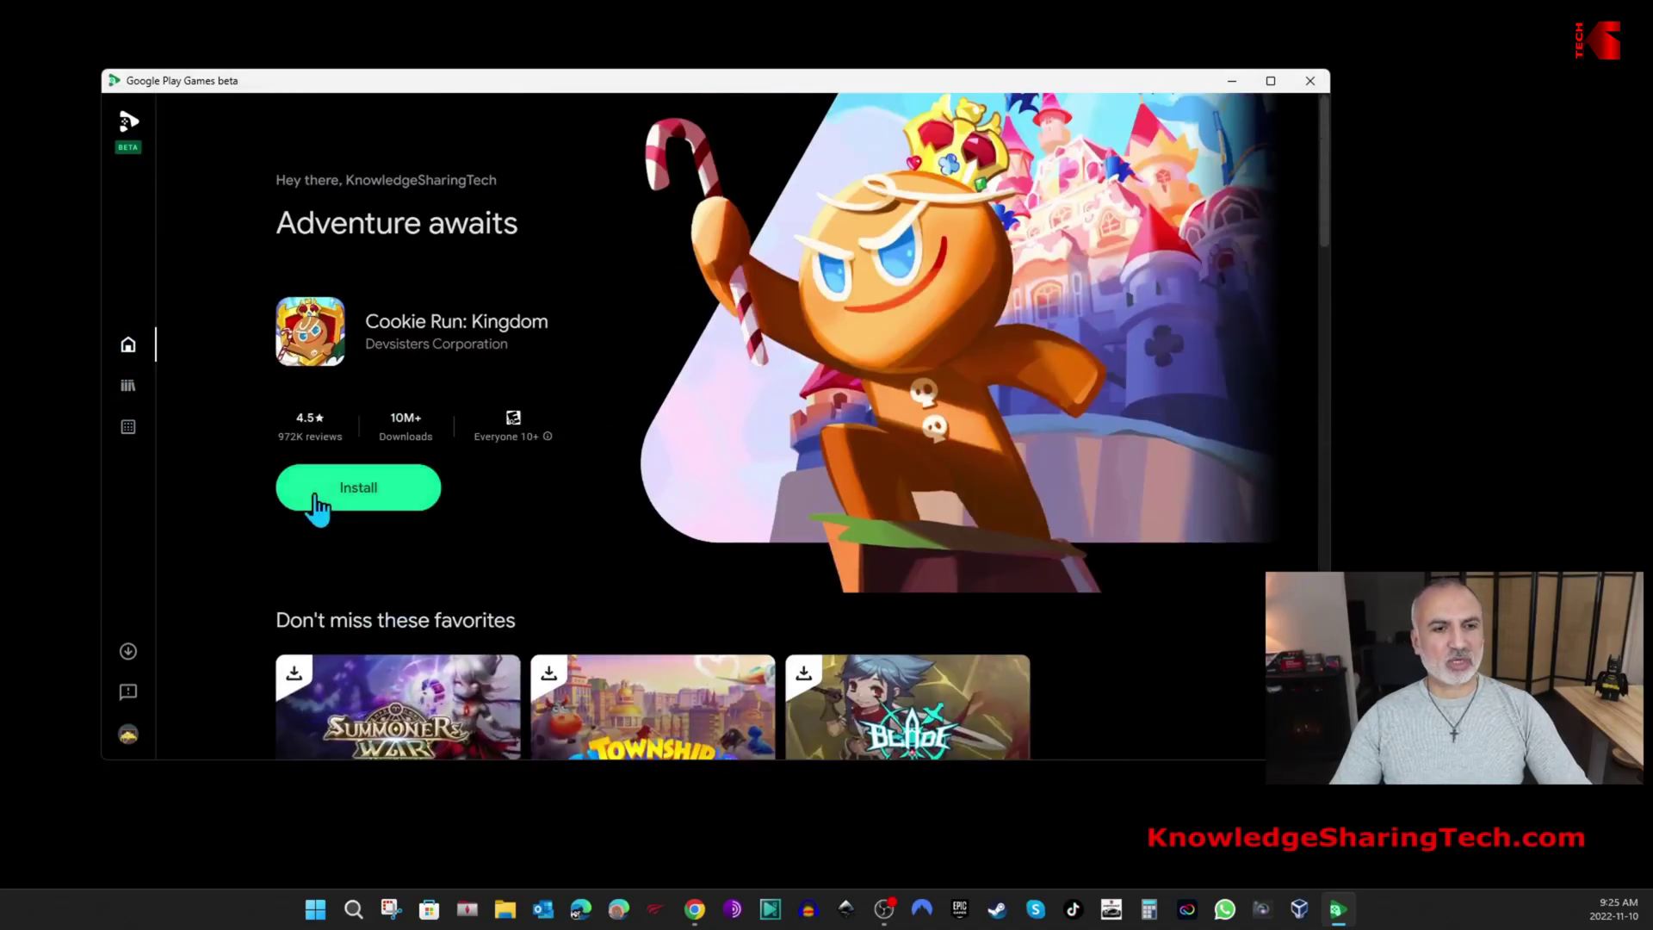
{"action": "left_click", "coordinate": [129, 388]}
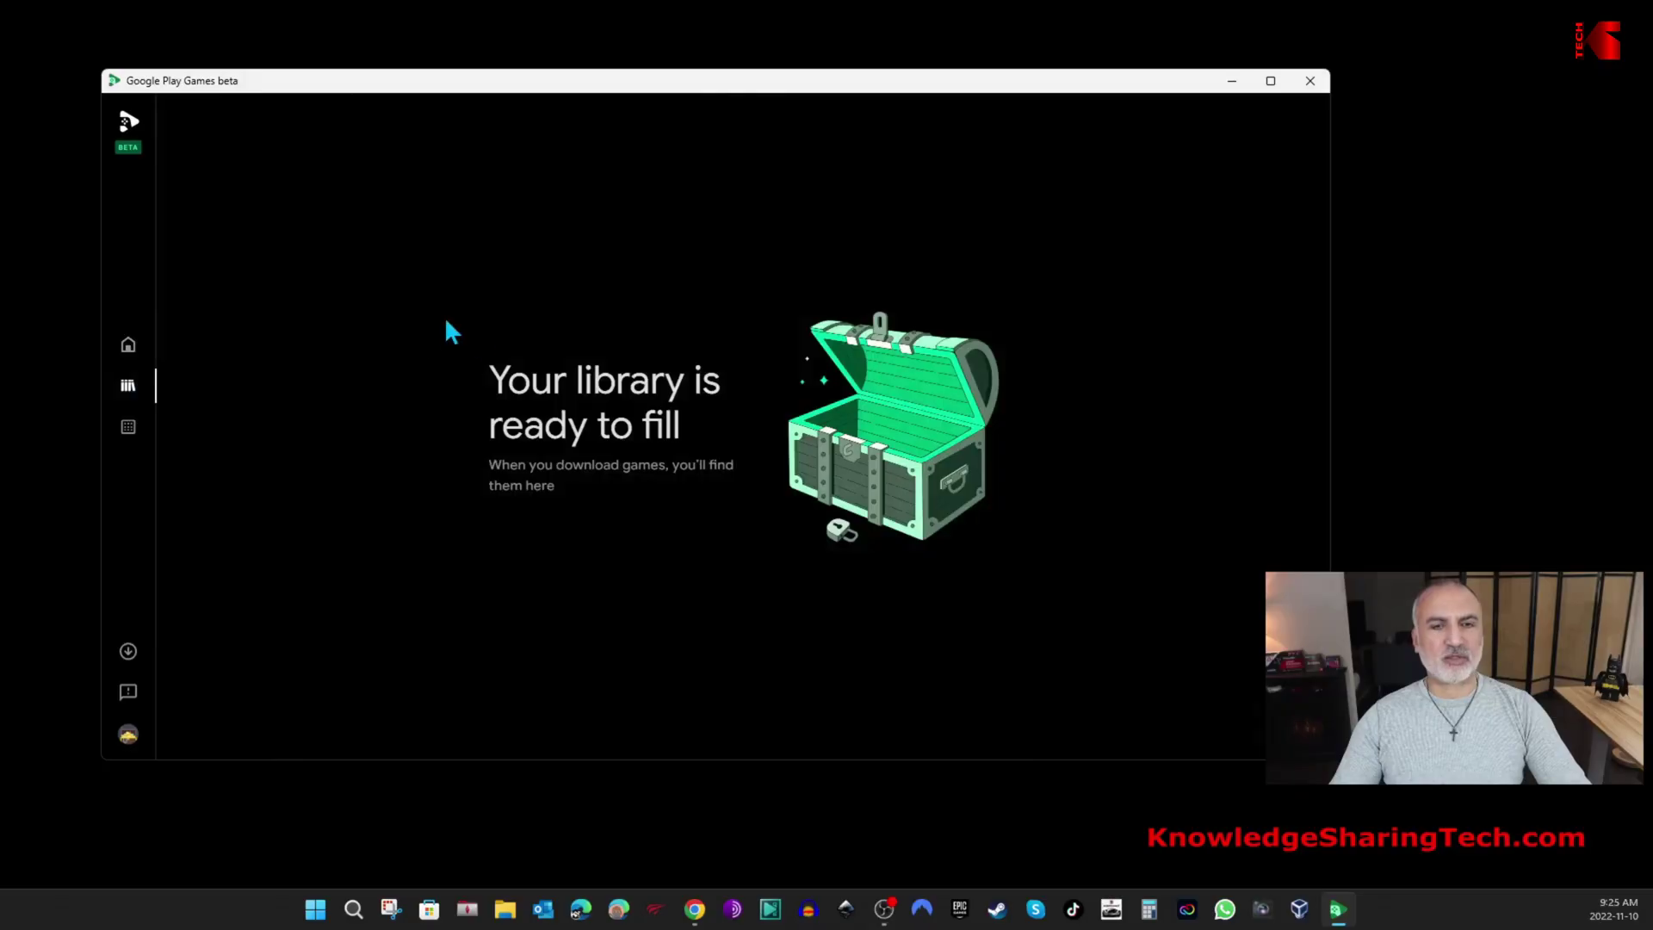
{"action": "left_click", "coordinate": [129, 428]}
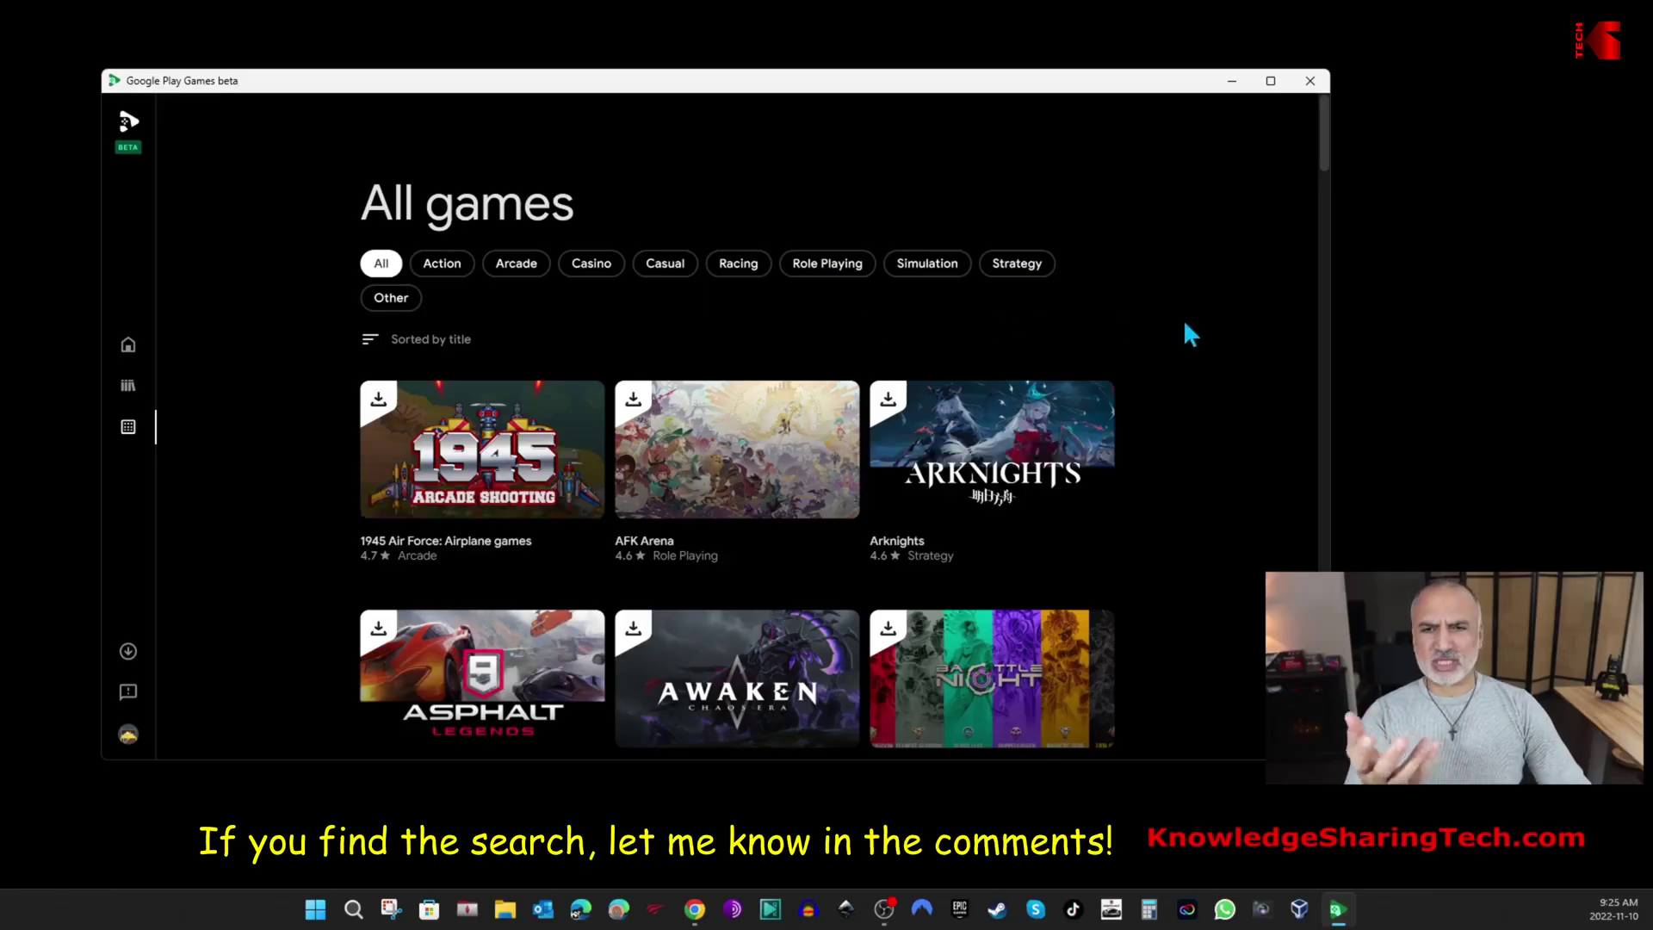
{"action": "scroll", "coordinate": [1171, 349], "scroll_direction": "down", "scroll_amount": 3}
{"action": "scroll", "coordinate": [1171, 348], "scroll_direction": "down", "scroll_amount": 15}
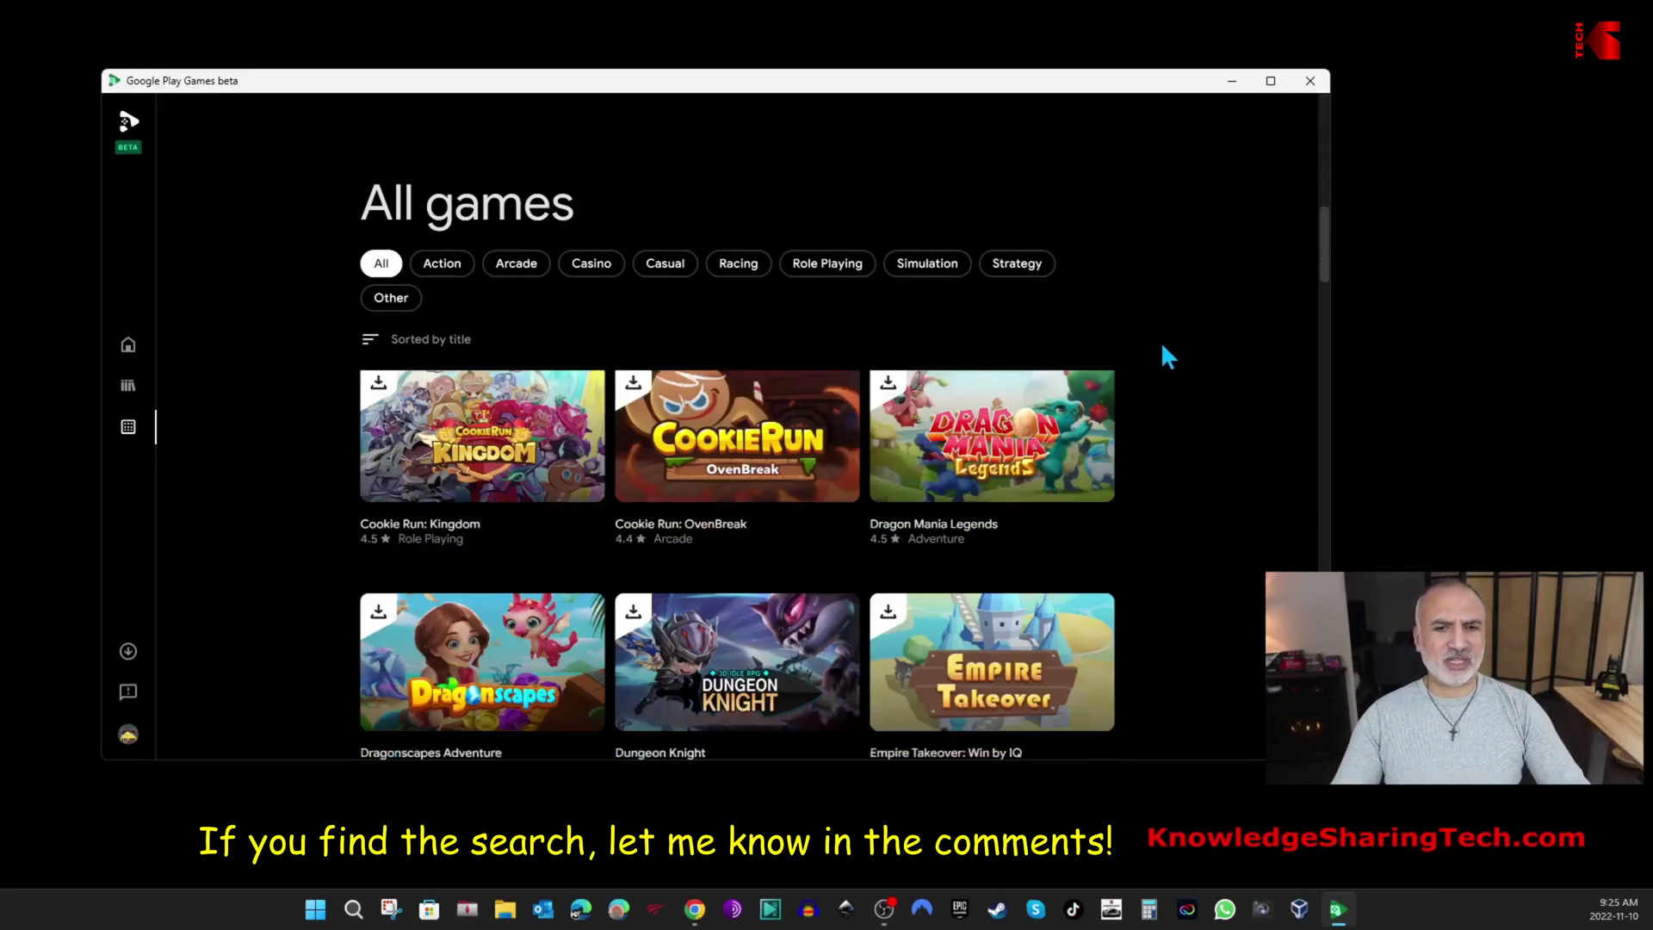
{"action": "scroll", "coordinate": [1159, 348], "scroll_direction": "up", "scroll_amount": 5}
{"action": "scroll", "coordinate": [1155, 349], "scroll_direction": "up", "scroll_amount": 10}
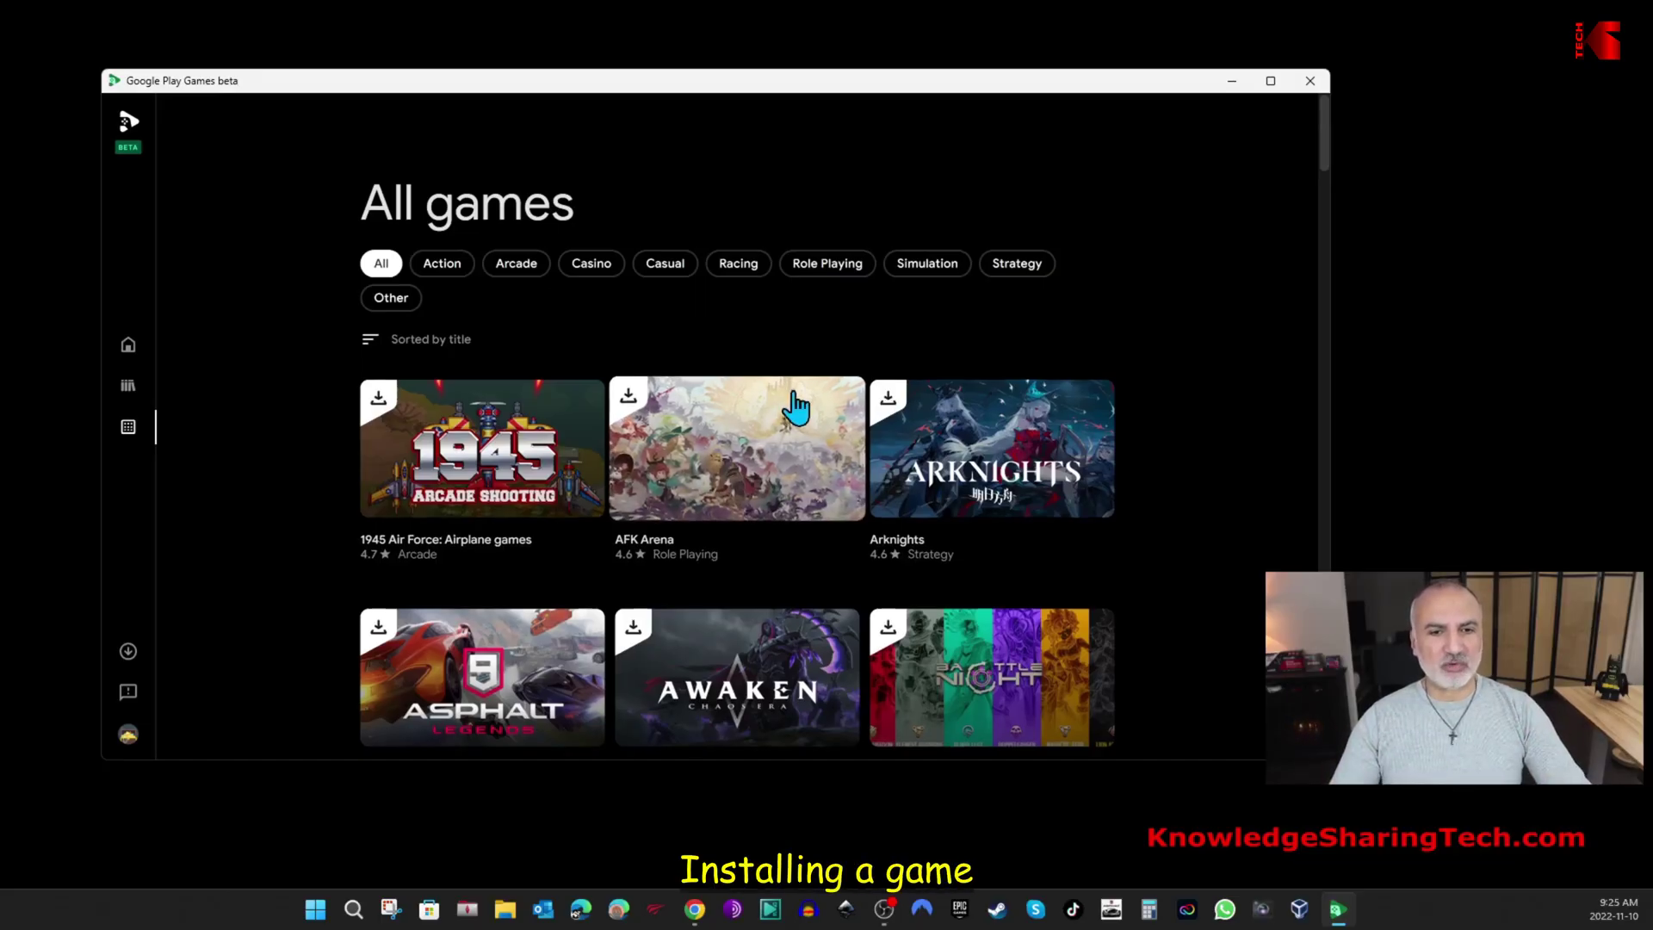
{"action": "scroll", "coordinate": [800, 429], "scroll_direction": "down", "scroll_amount": 3}
{"action": "scroll", "coordinate": [801, 429], "scroll_direction": "up", "scroll_amount": 3}
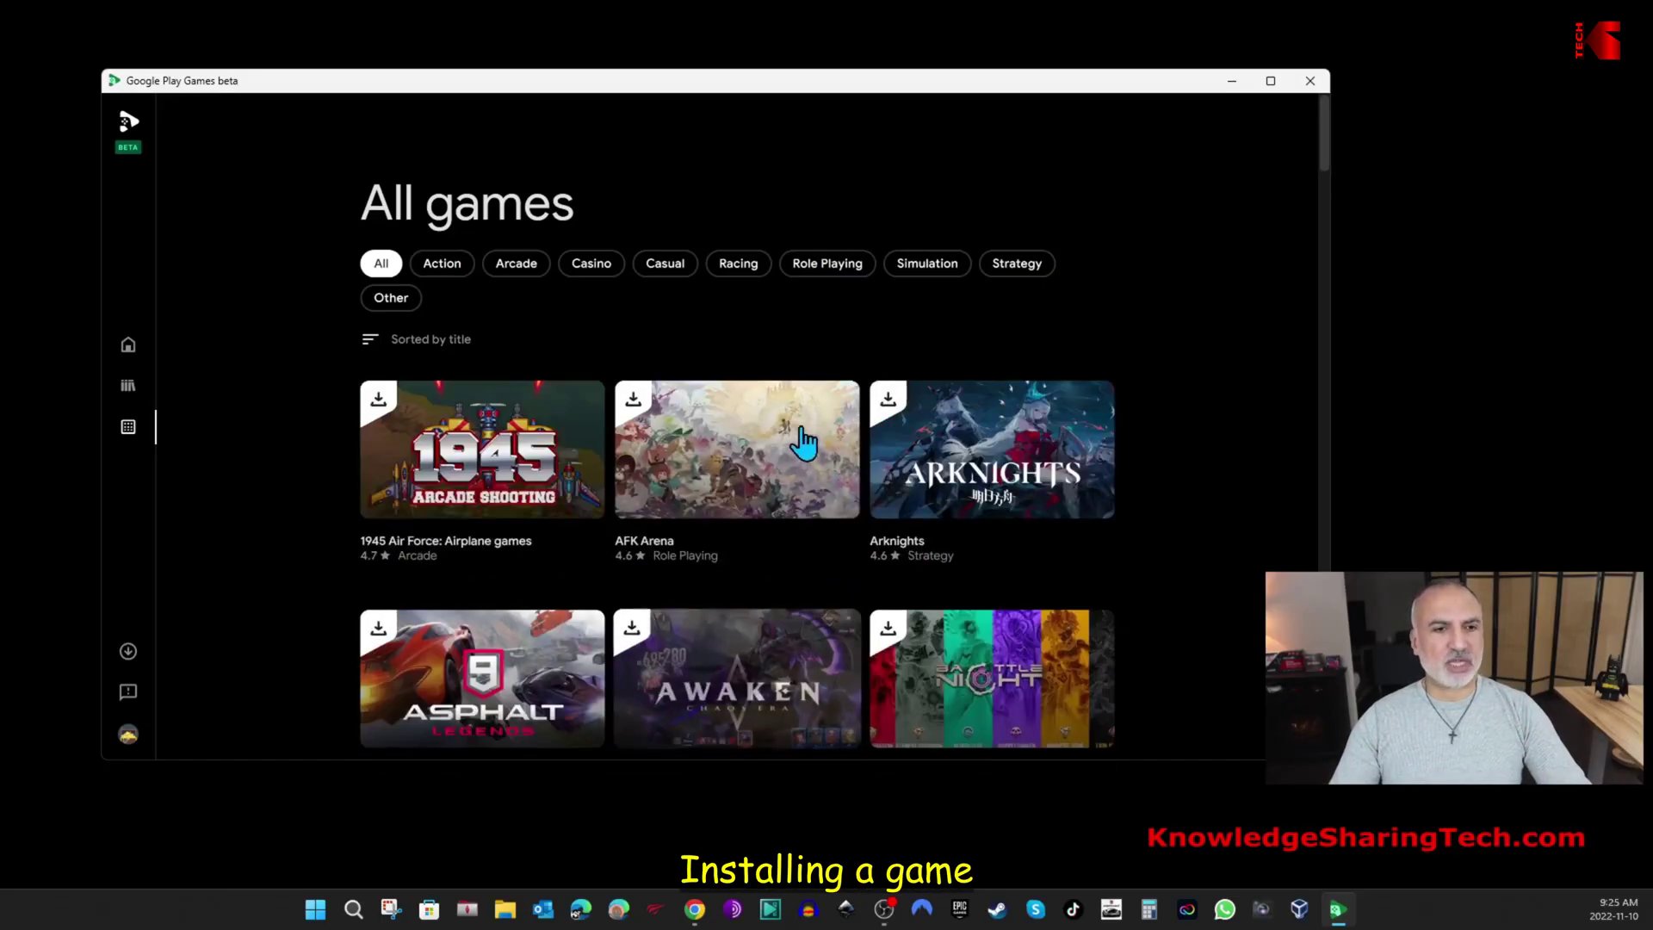
Step: Install Cookie Run: Kingdom from the home page and check its download progress
{"action": "left_click", "coordinate": [128, 345]}
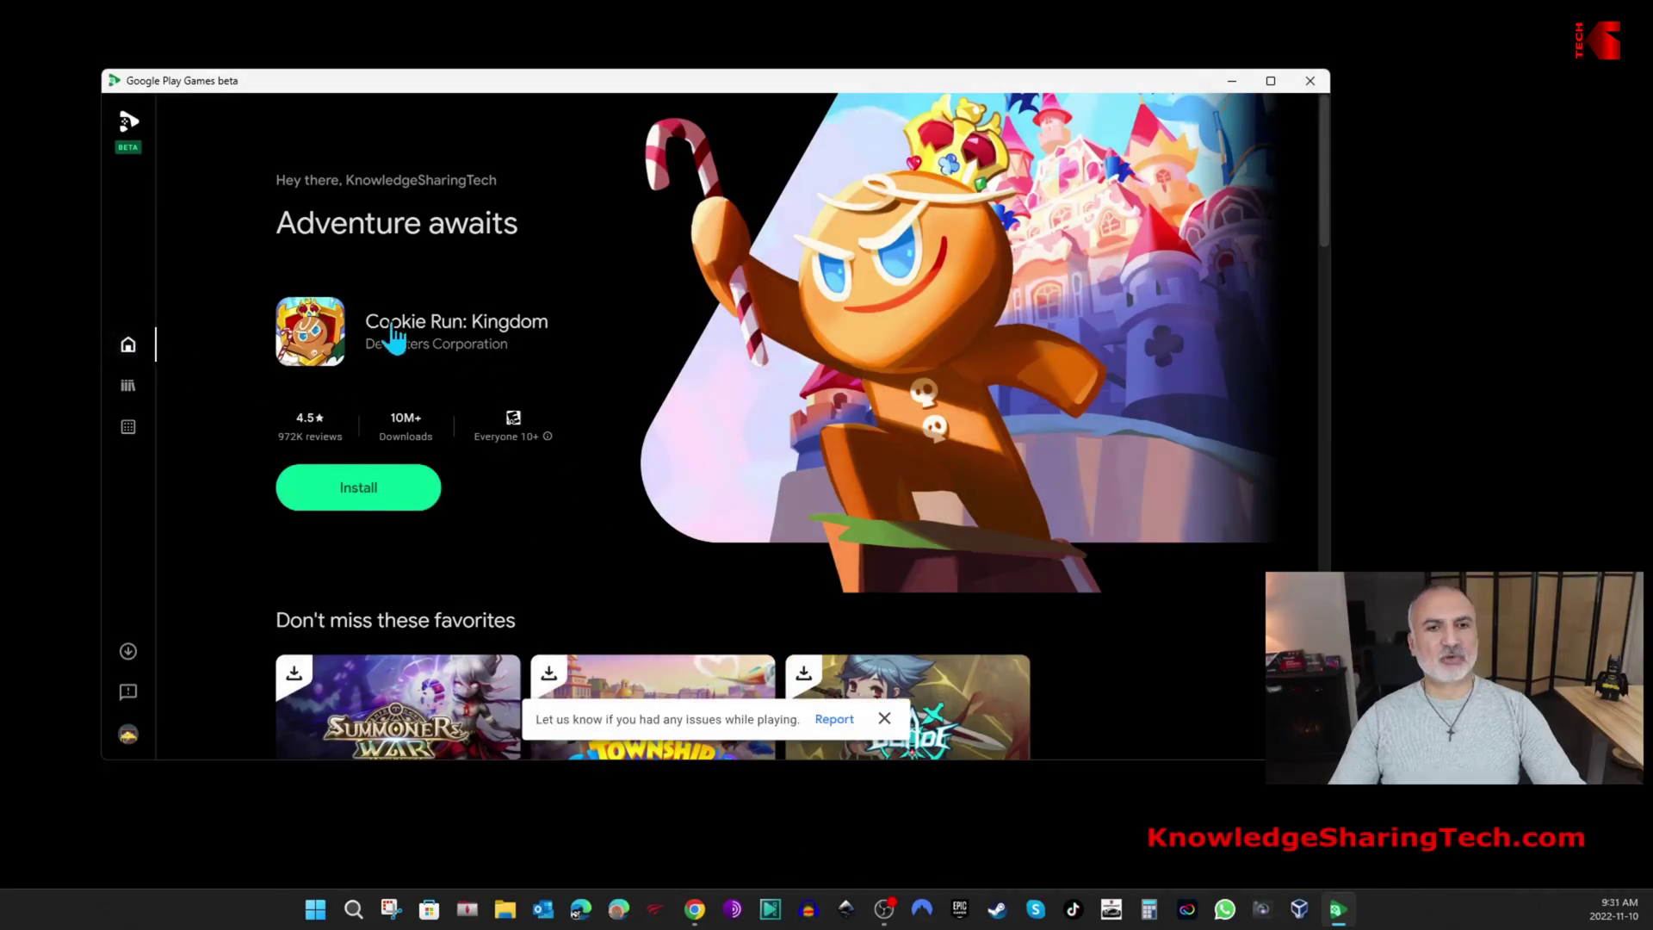
{"action": "left_click", "coordinate": [344, 489]}
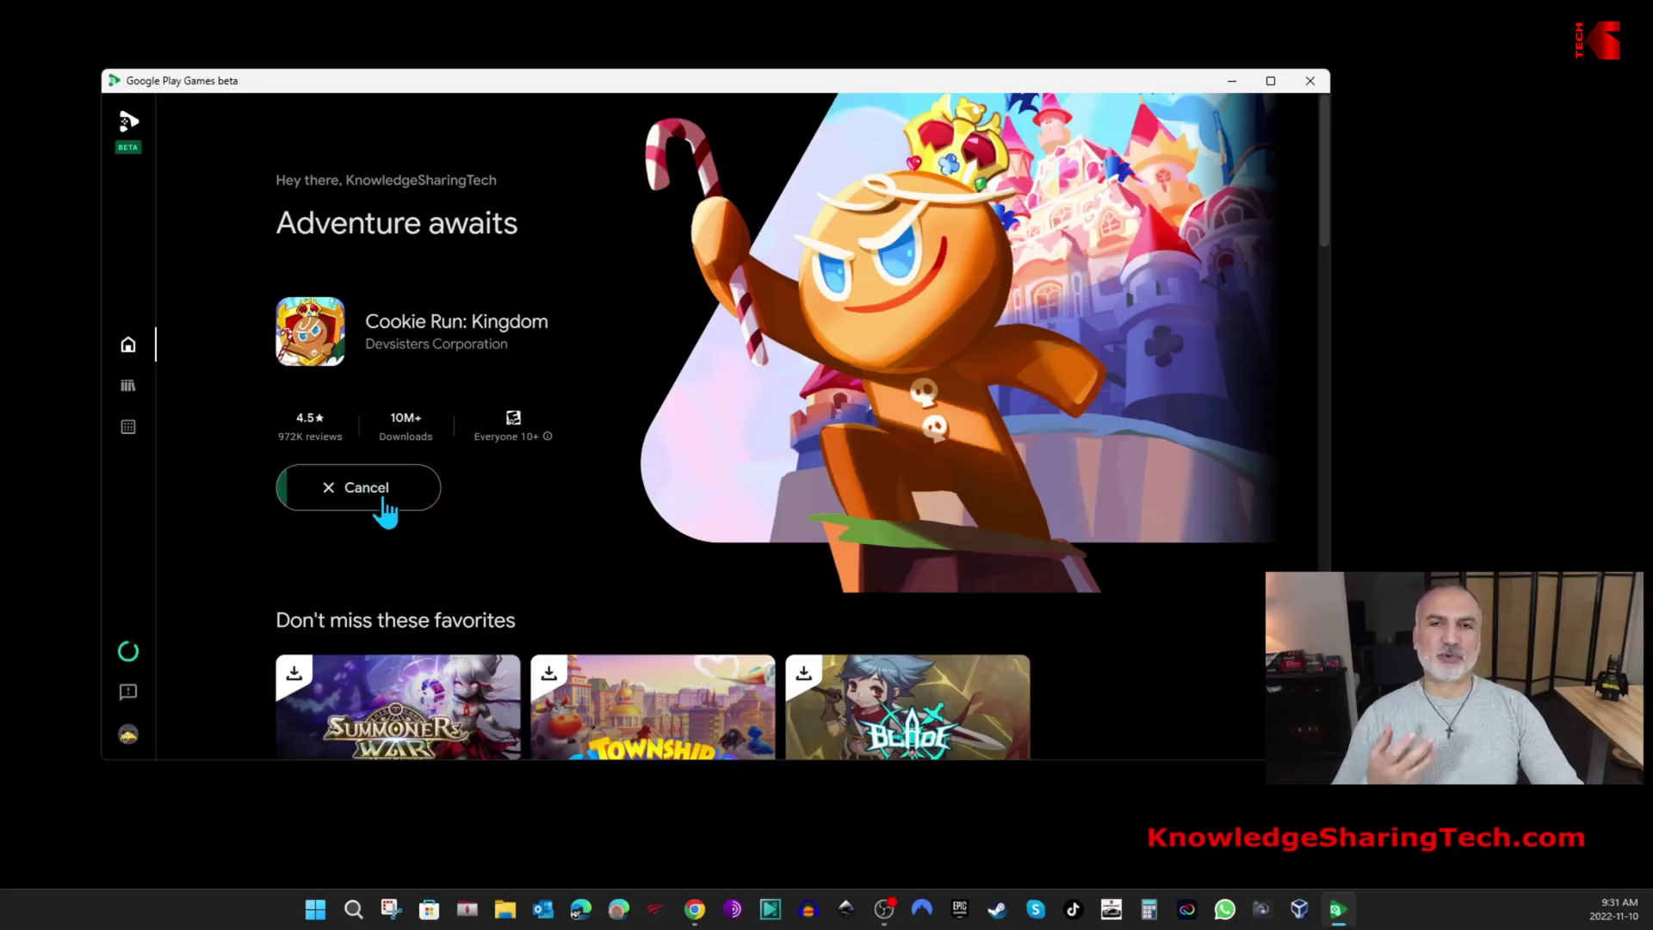
{"action": "left_click", "coordinate": [129, 661]}
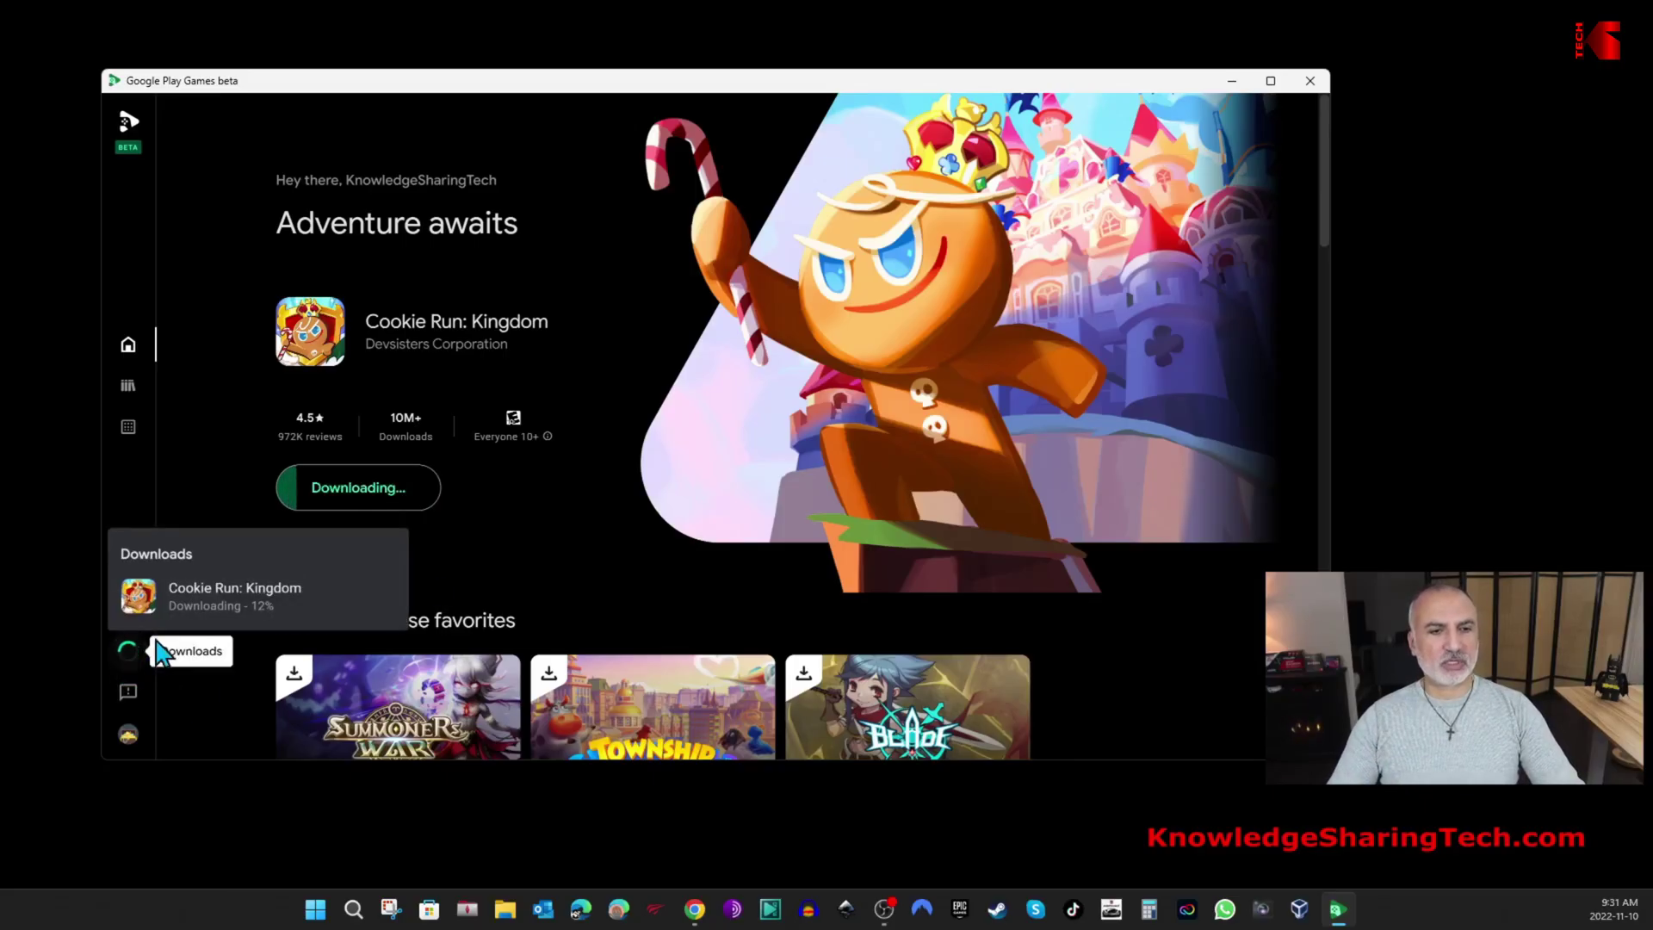
{"action": "left_click", "coordinate": [535, 561]}
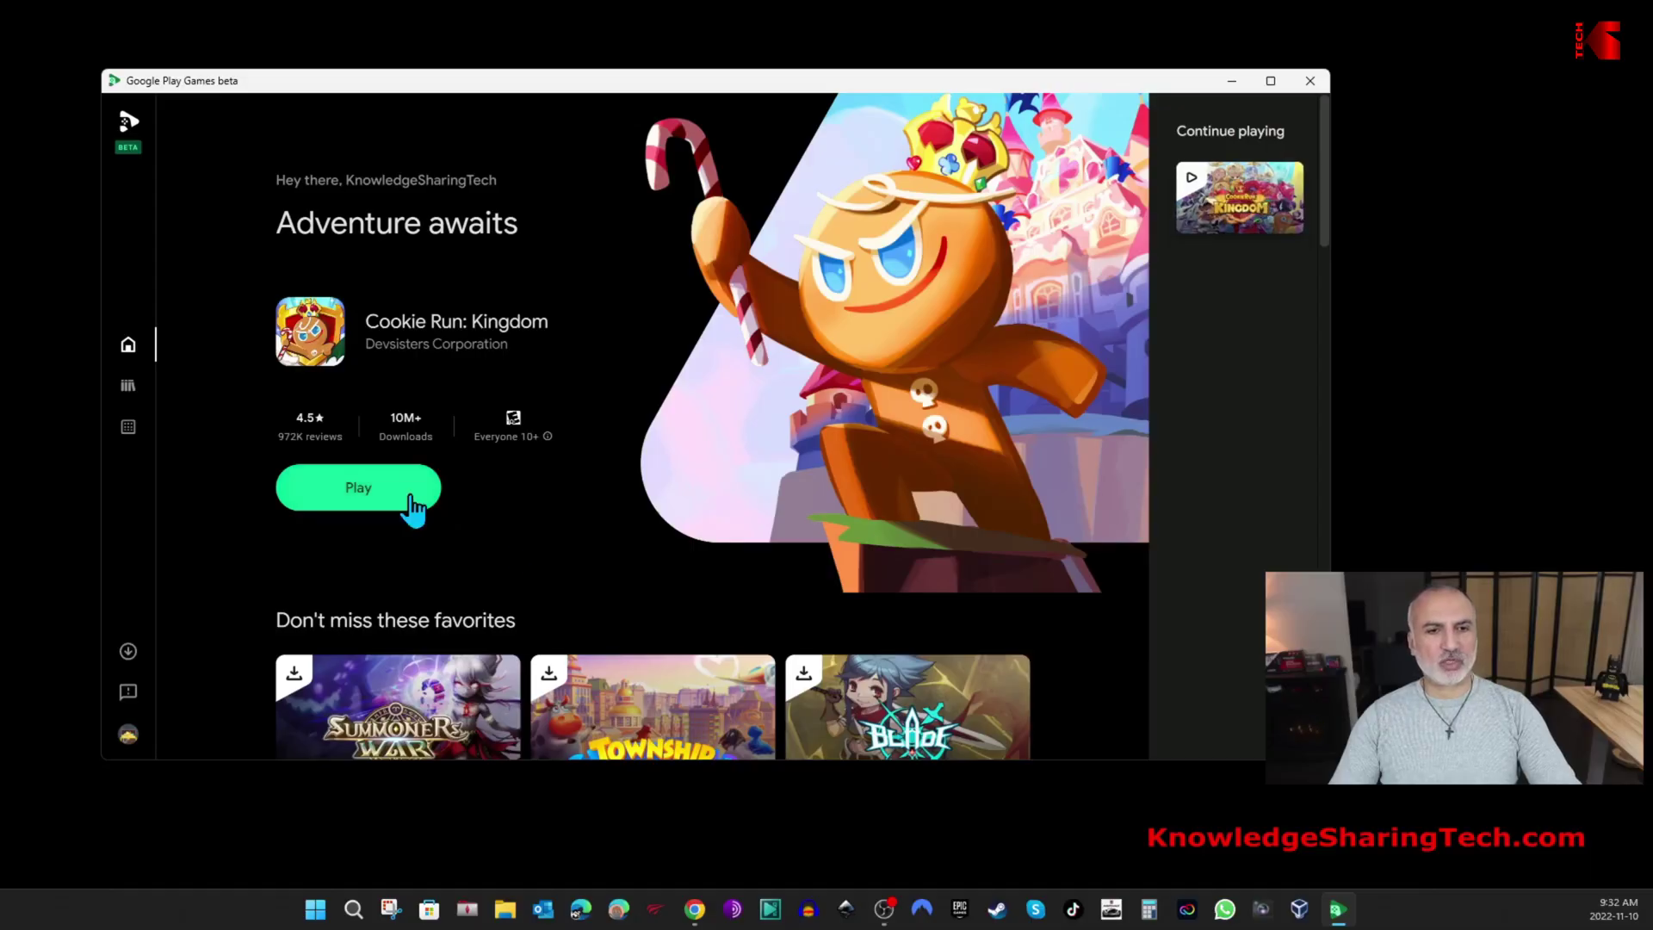
Step: Launch Cookie Run: Kingdom from its details page in the library and confirm the age prompt
{"action": "left_click", "coordinate": [129, 392]}
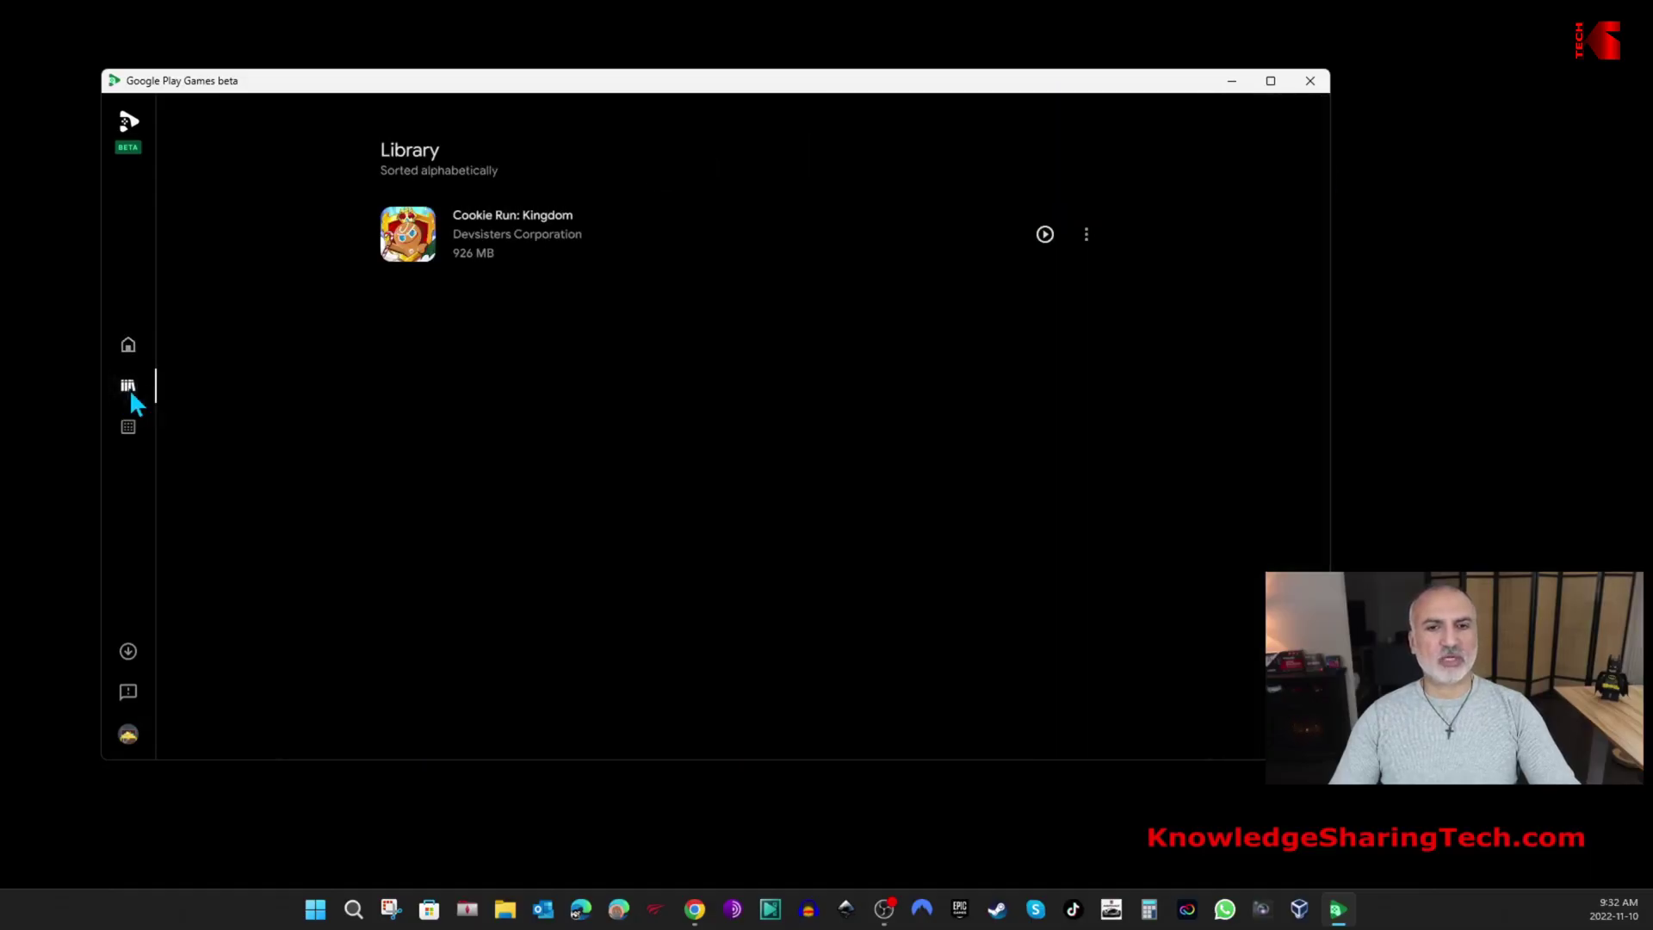
{"action": "left_click", "coordinate": [465, 248]}
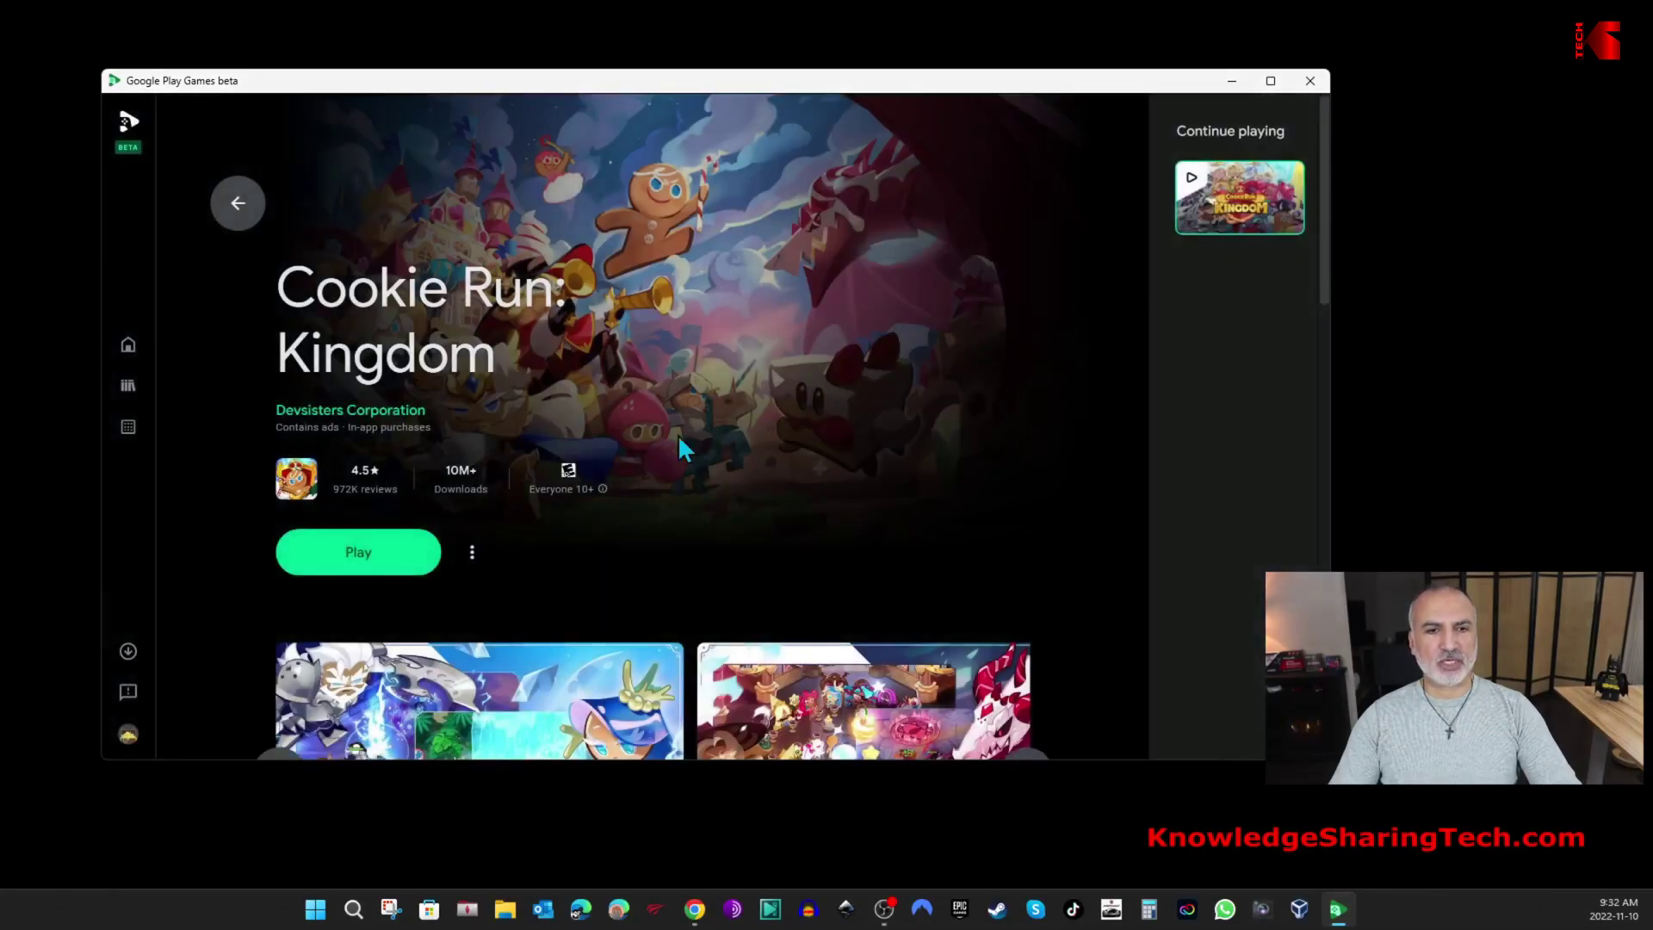
{"action": "left_click", "coordinate": [361, 555]}
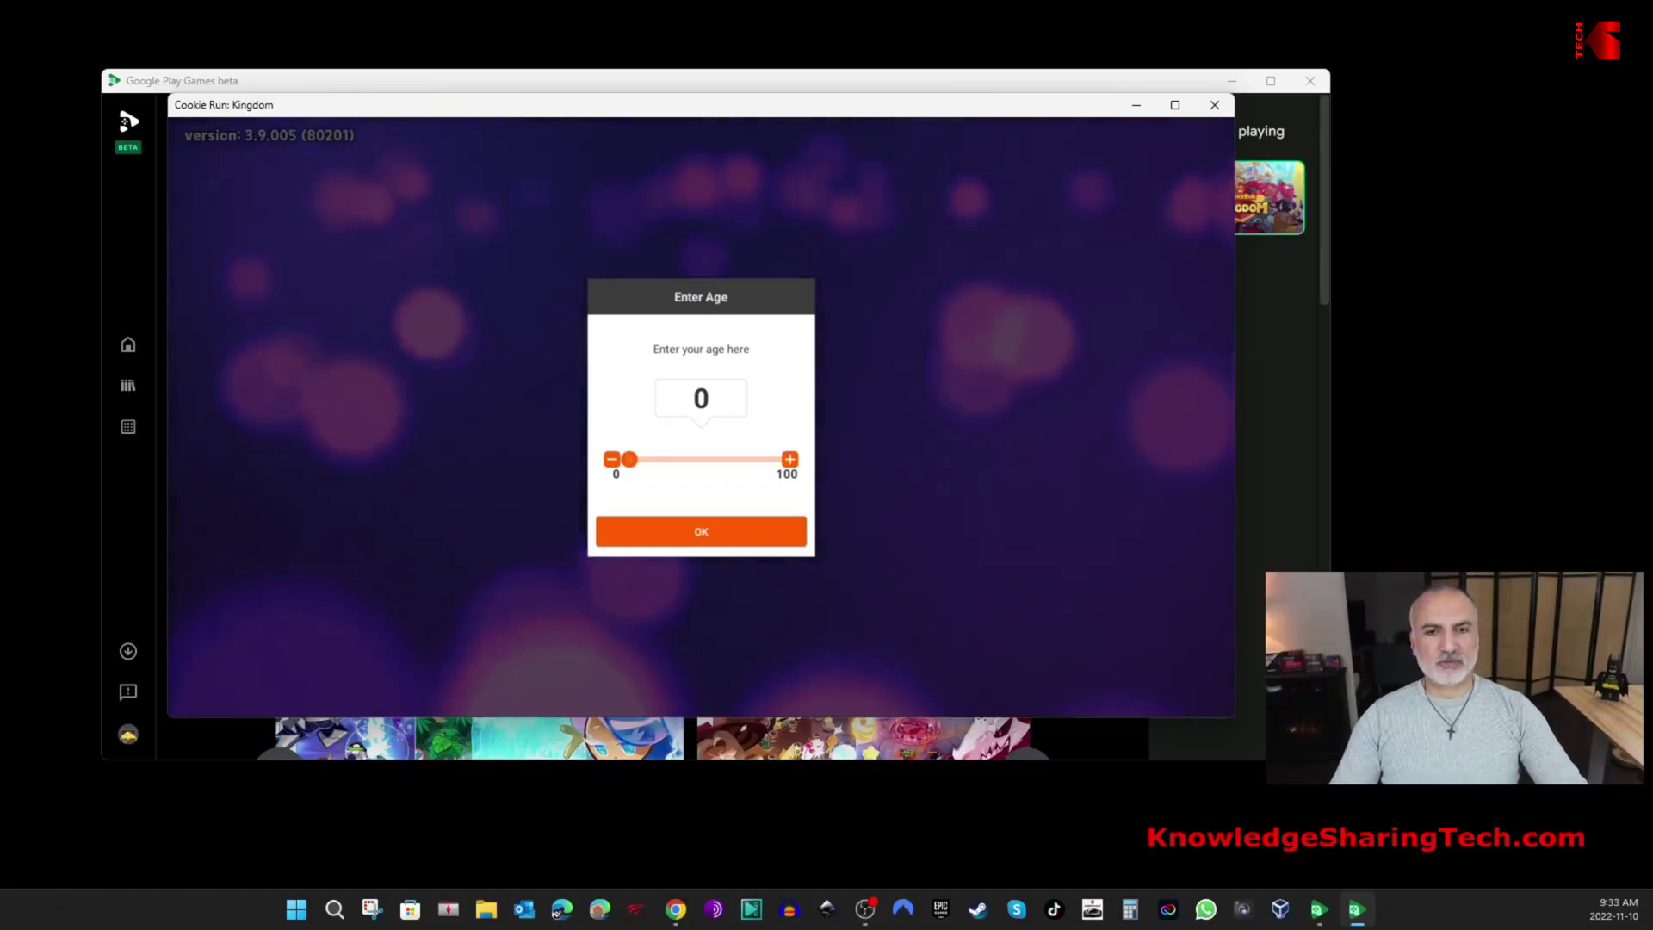
{"action": "left_click", "coordinate": [700, 531]}
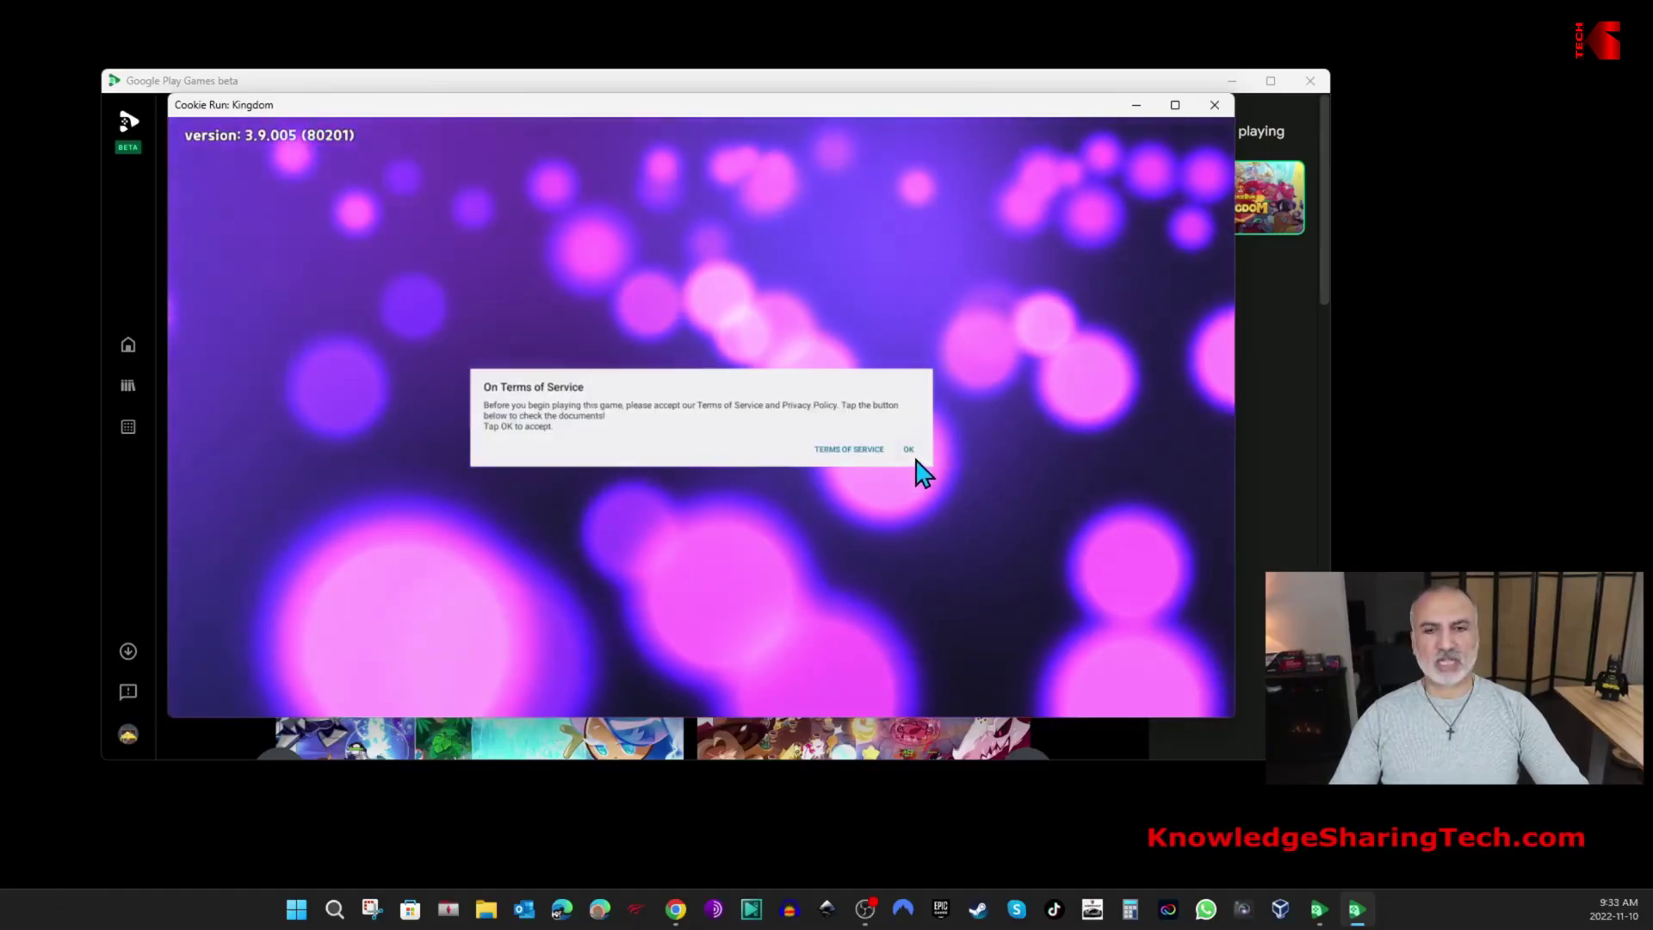
Step: Accept the game's Terms of Service and try switching between windowed and fullscreen display with the game options, ending in fullscreen
{"action": "left_click", "coordinate": [909, 450]}
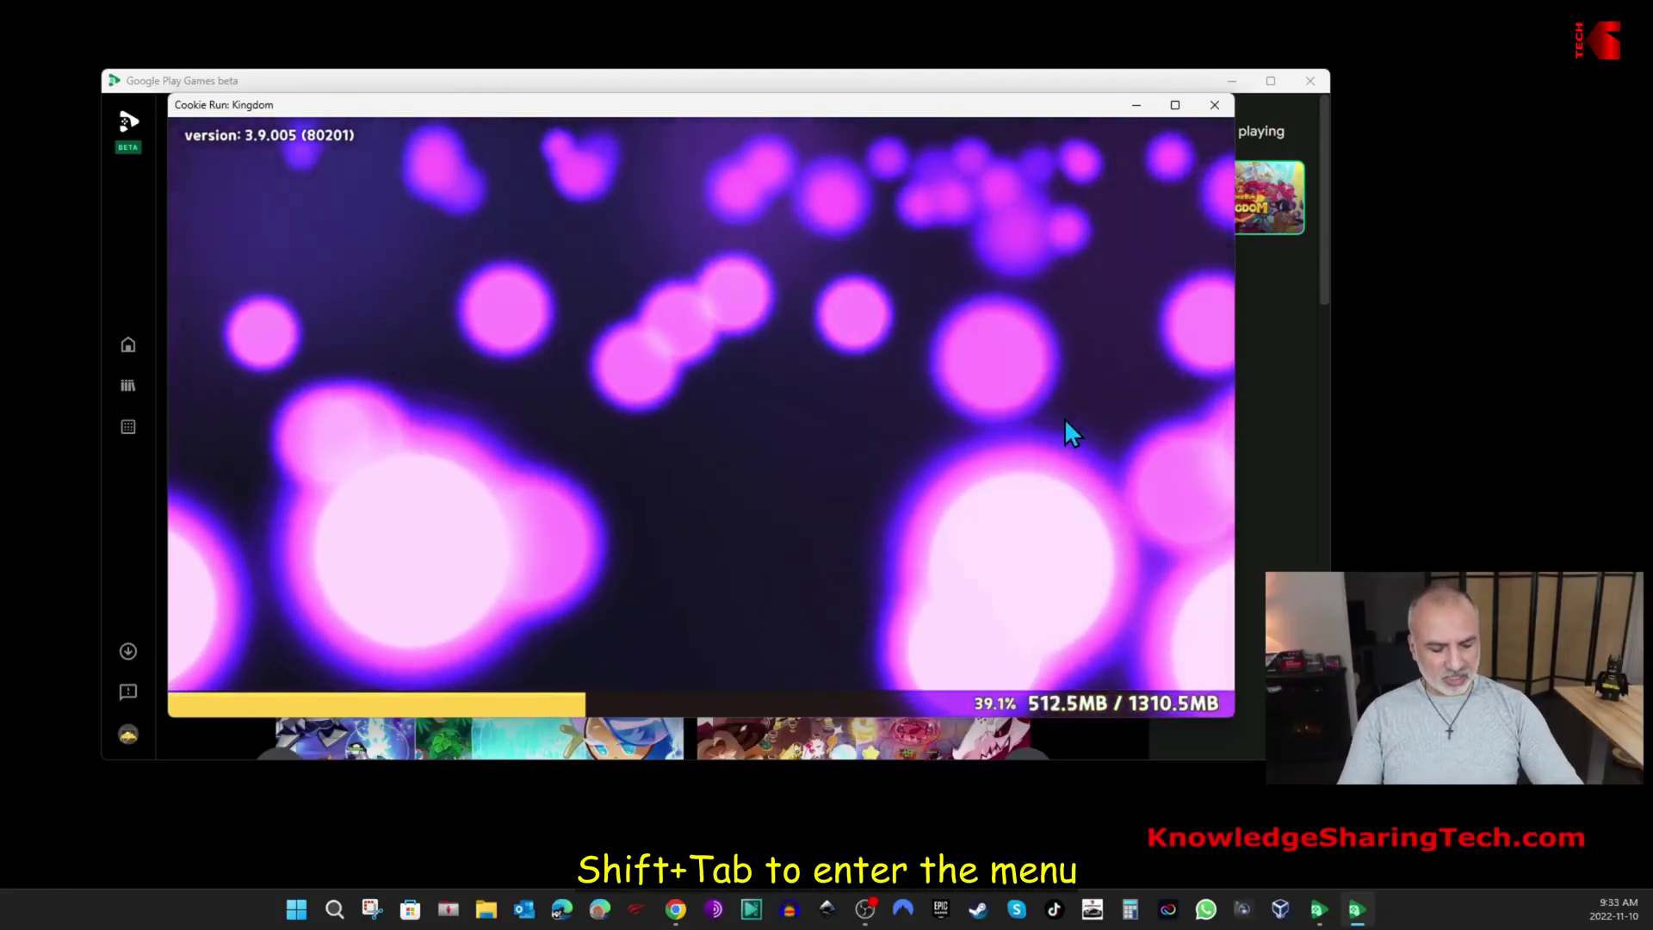
{"action": "key", "text": "shift+Tab"}
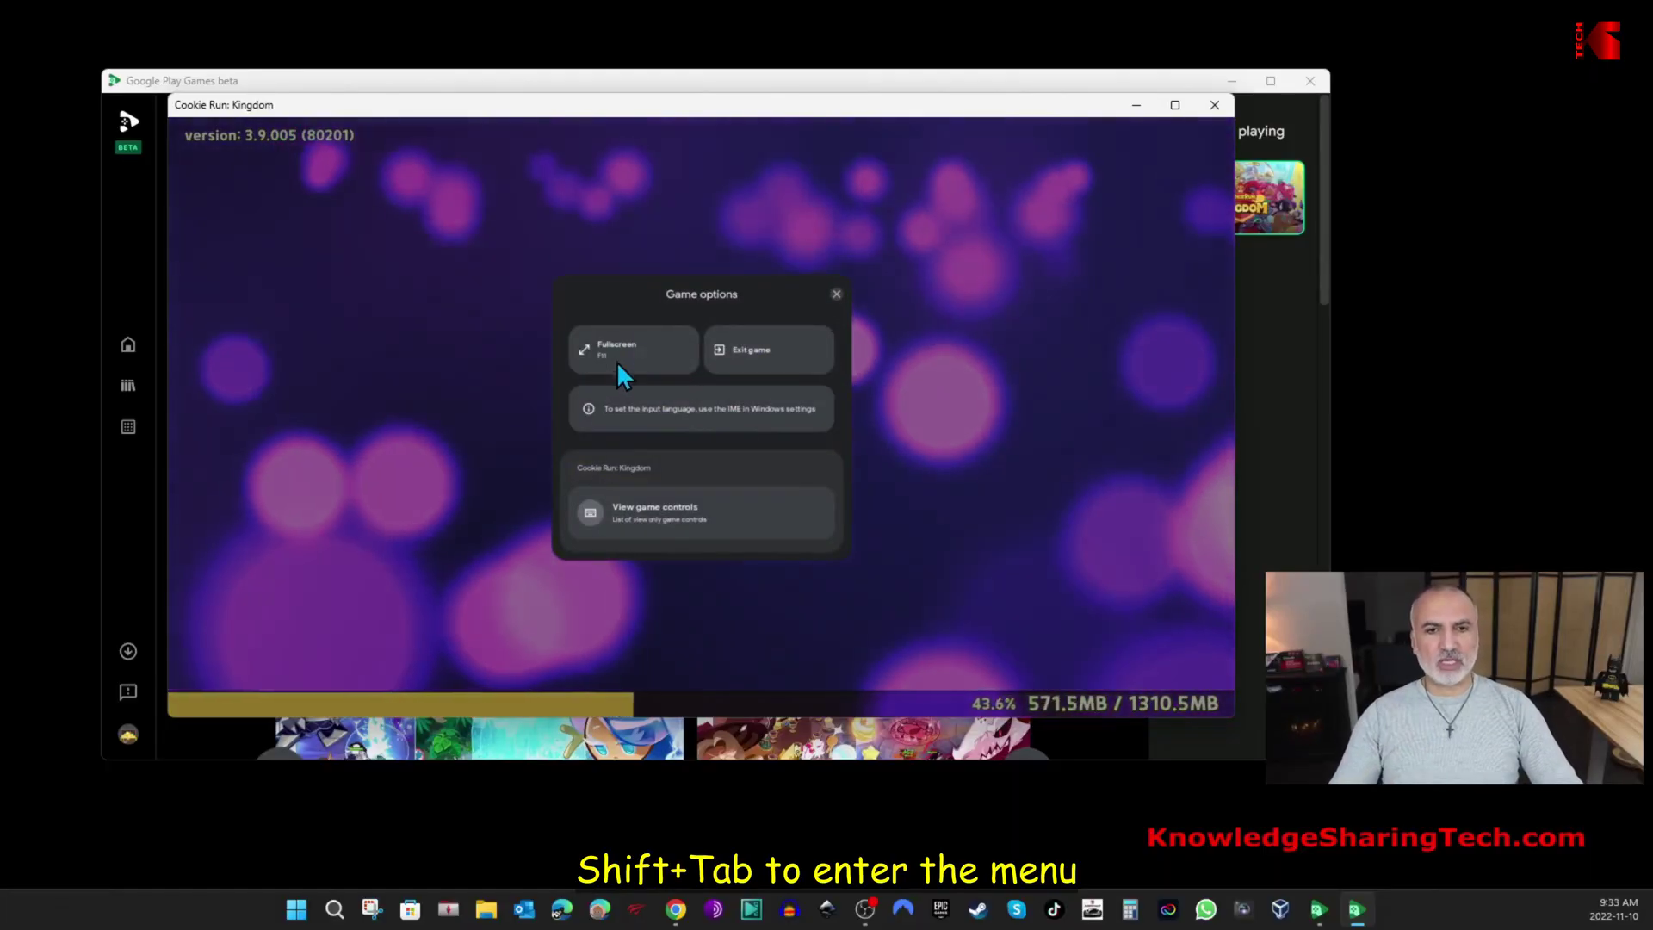
{"action": "left_click", "coordinate": [616, 358]}
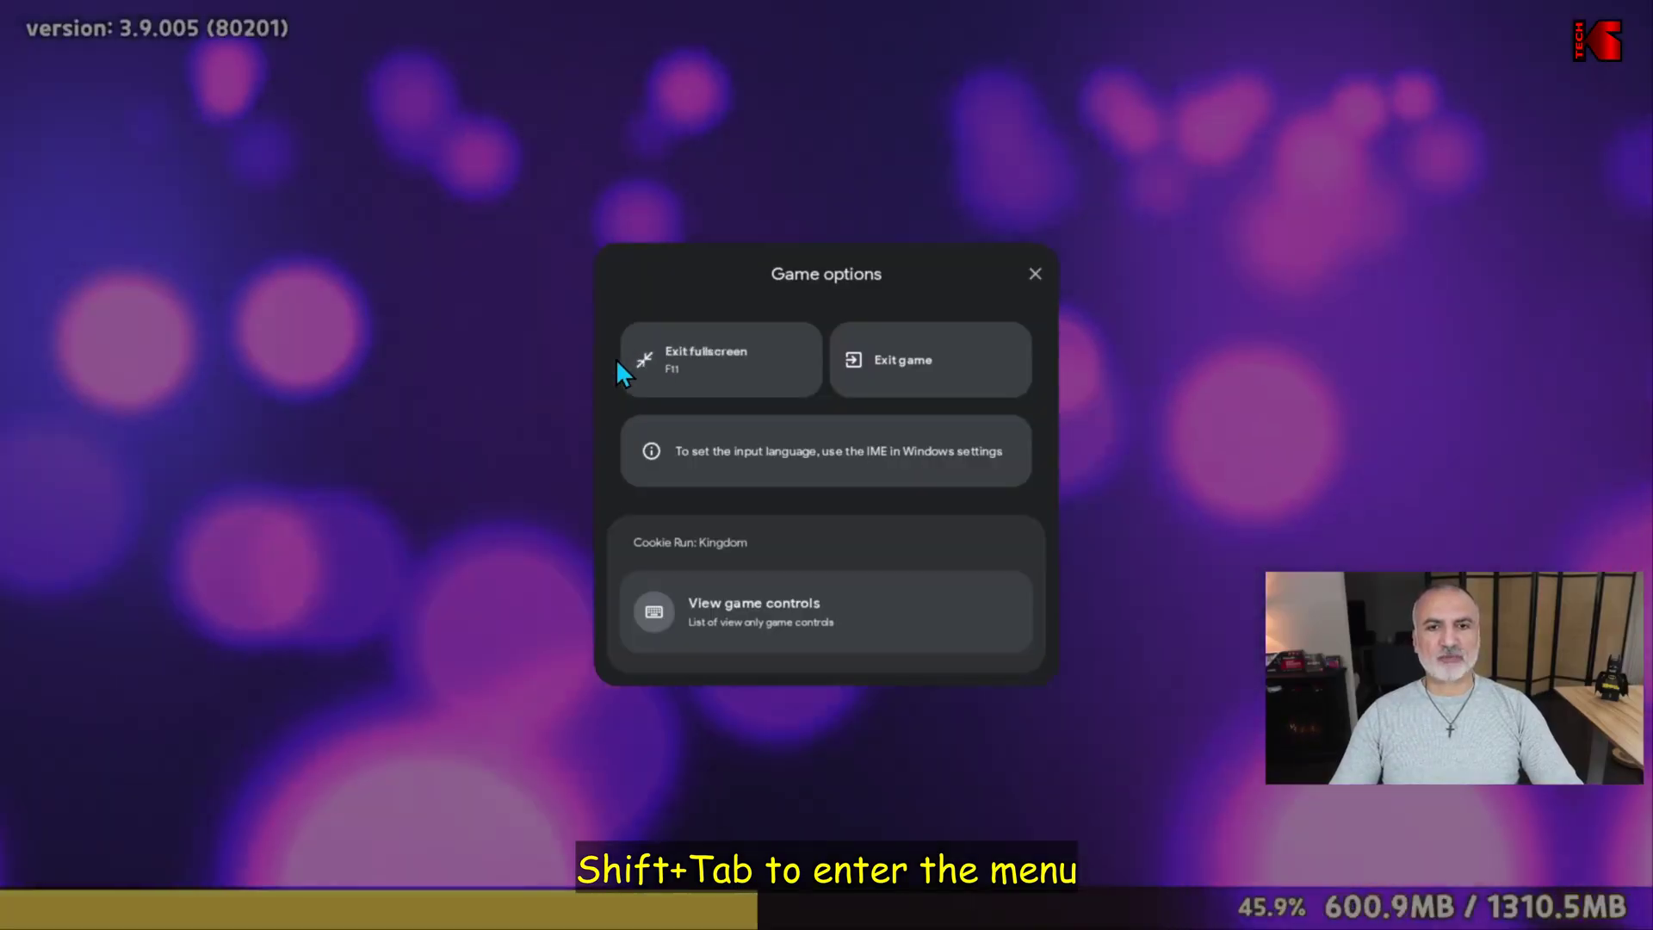
{"action": "left_click", "coordinate": [718, 369]}
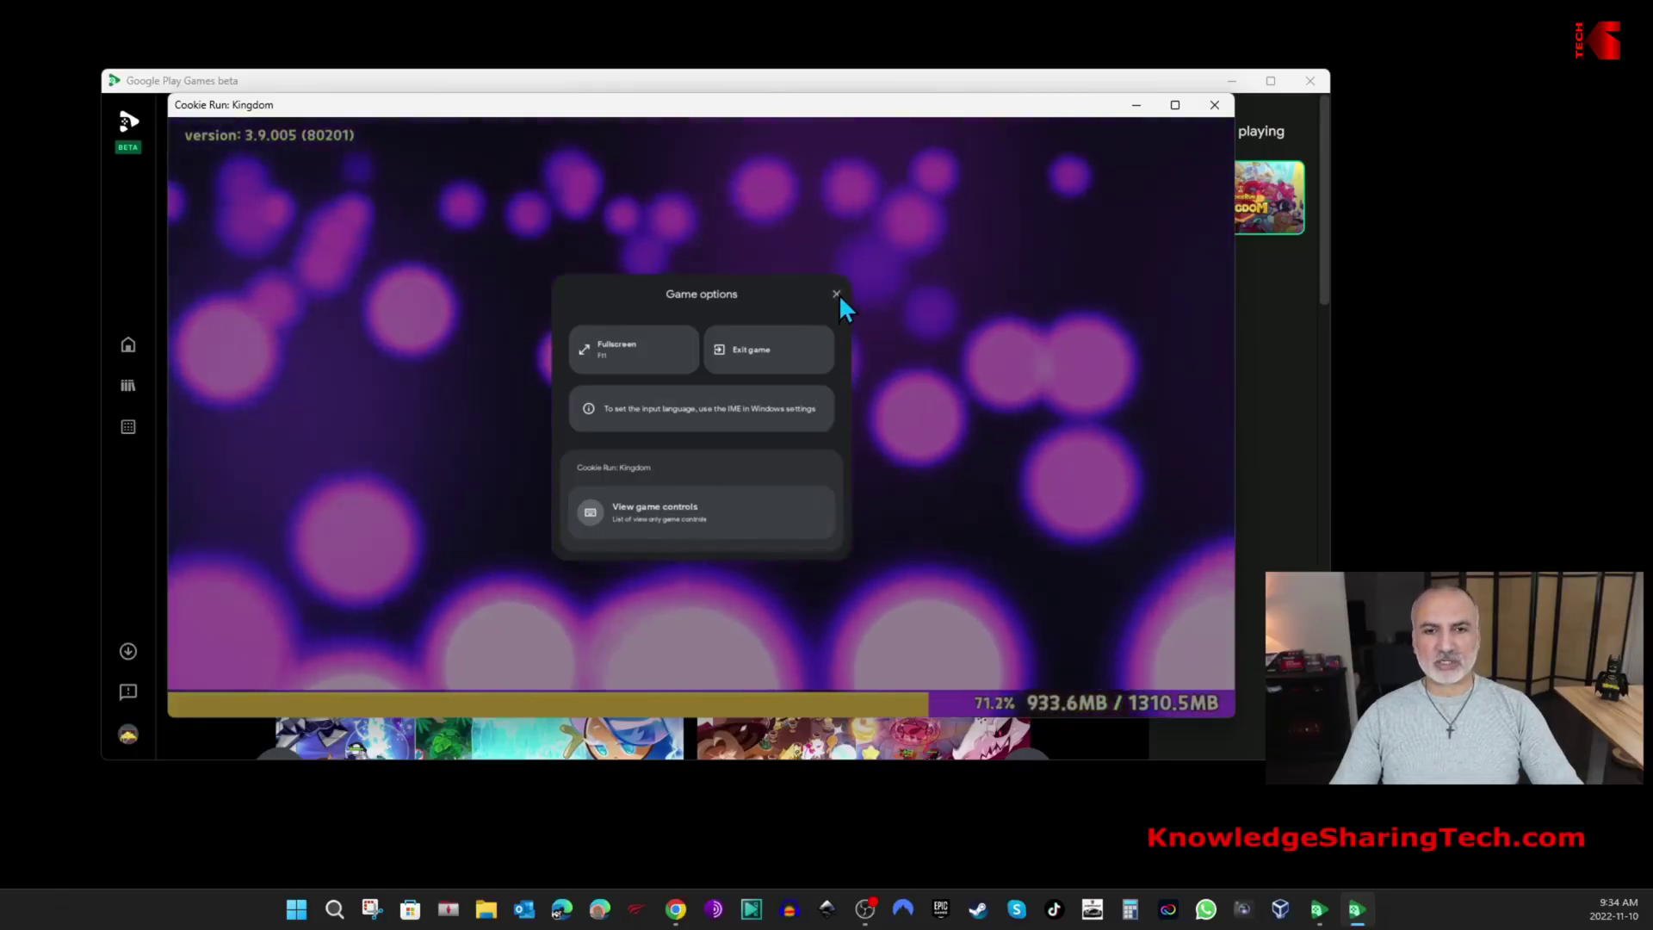
{"action": "left_click", "coordinate": [837, 294]}
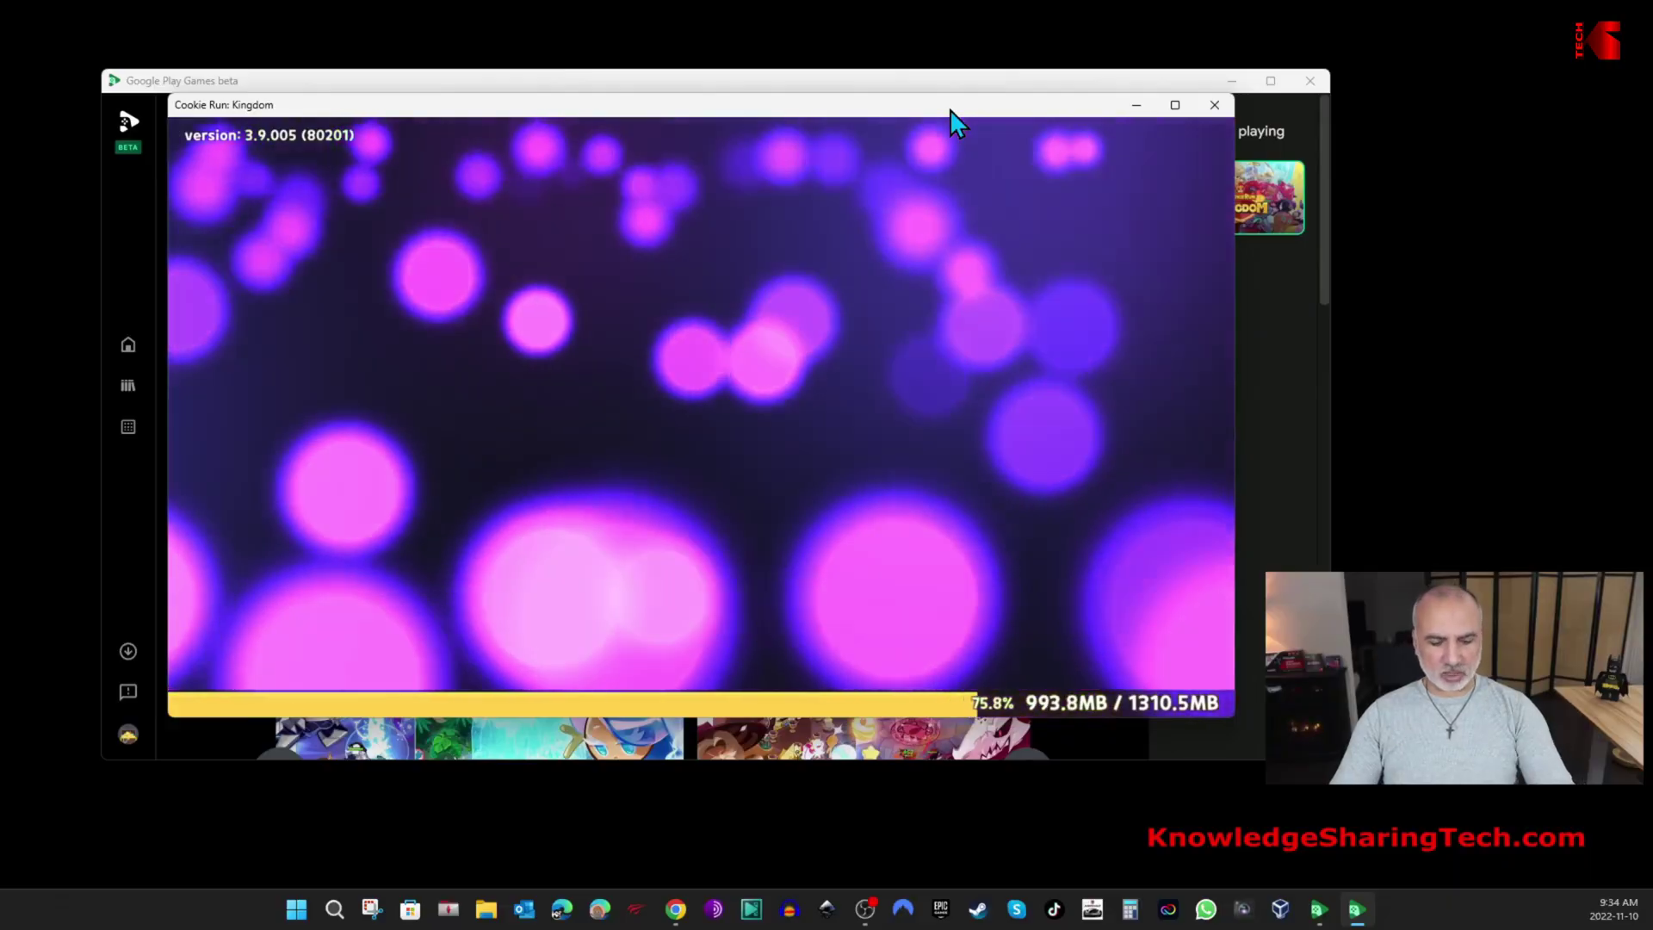
{"action": "double_click", "coordinate": [951, 112]}
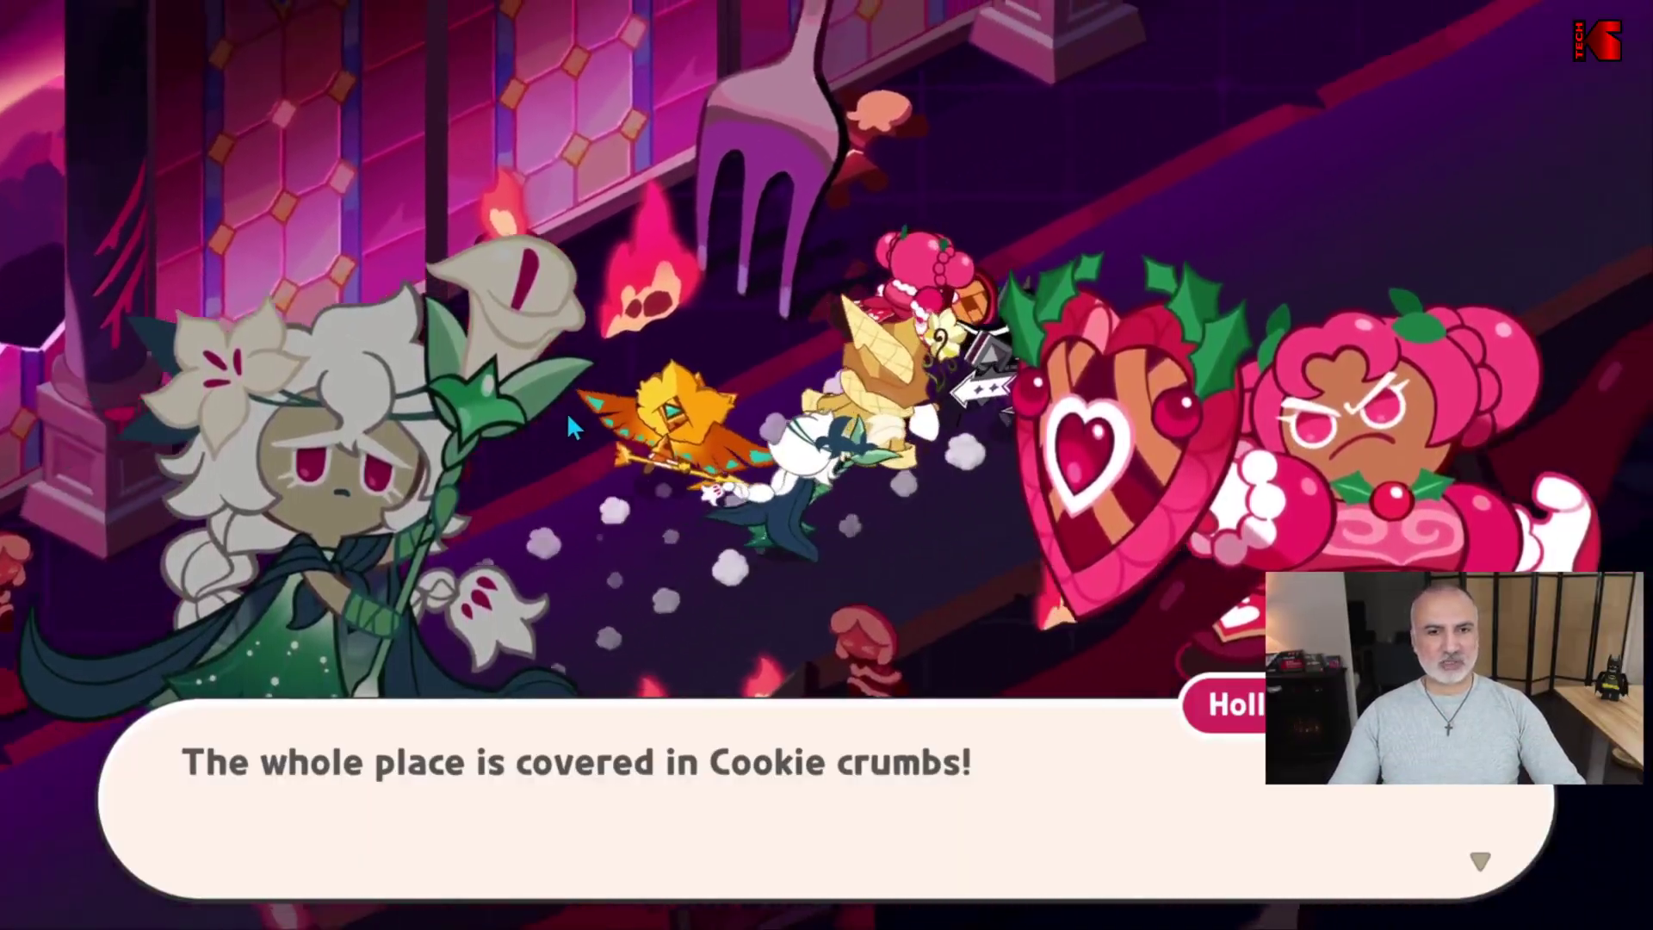
Step: Advance the story dialogue and exit Cookie Run: Kingdom through the game options, confirming the exit
{"action": "left_click", "coordinate": [621, 339]}
{"action": "key", "text": "shift+Tab"}
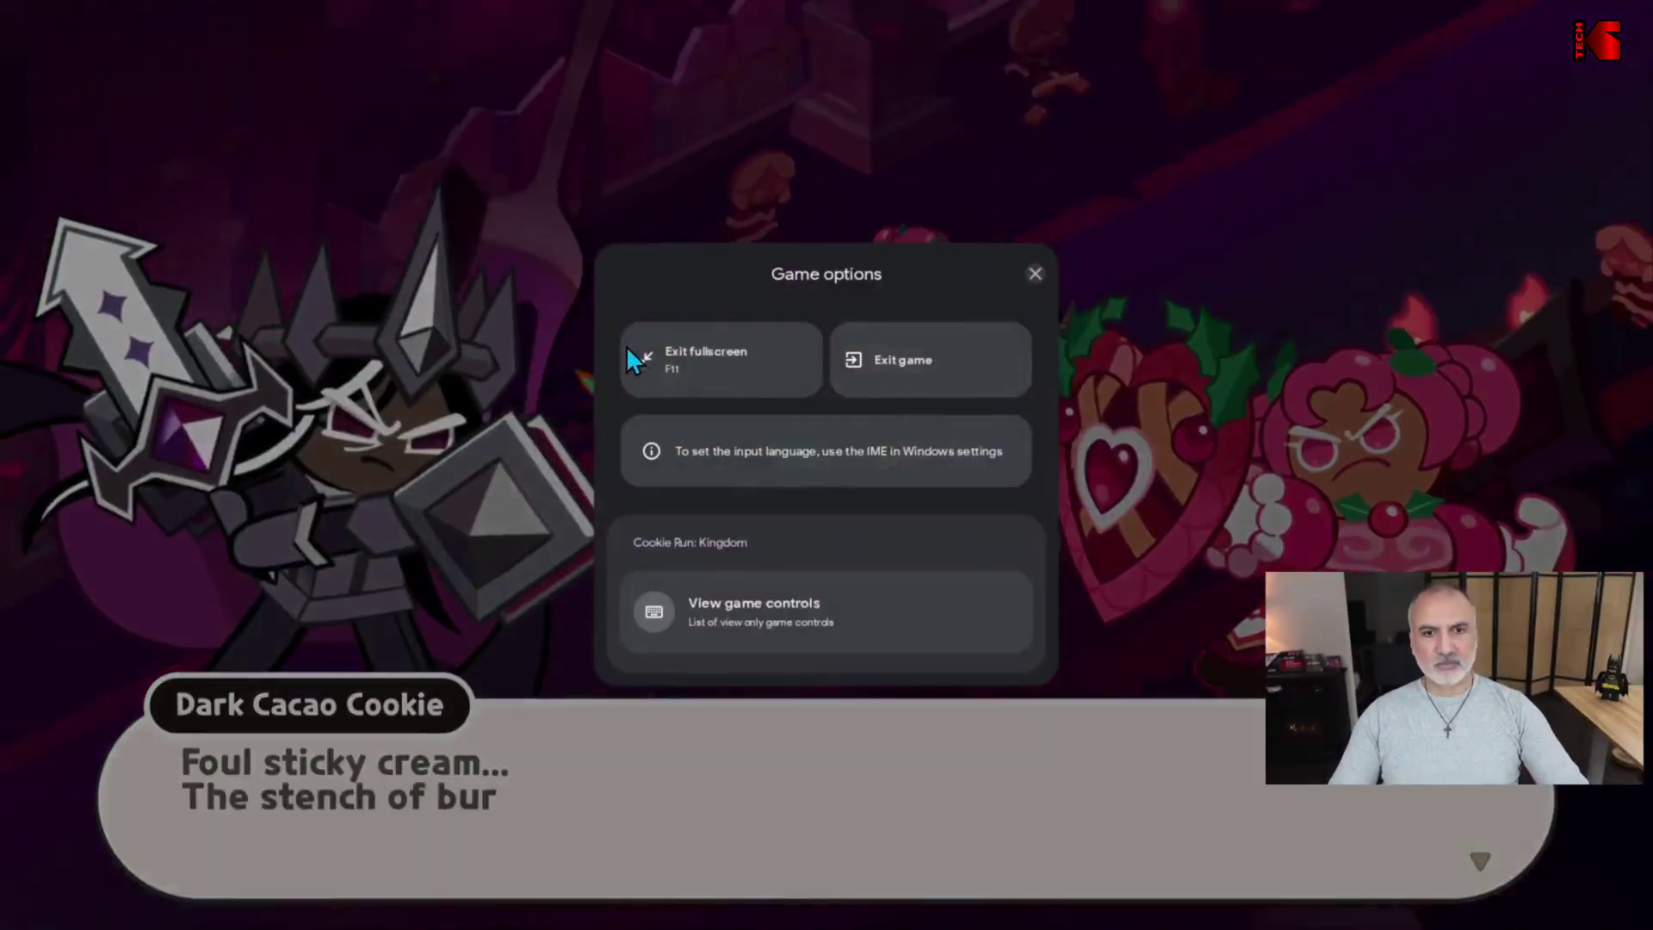
{"action": "left_click", "coordinate": [948, 355]}
{"action": "left_click", "coordinate": [826, 487]}
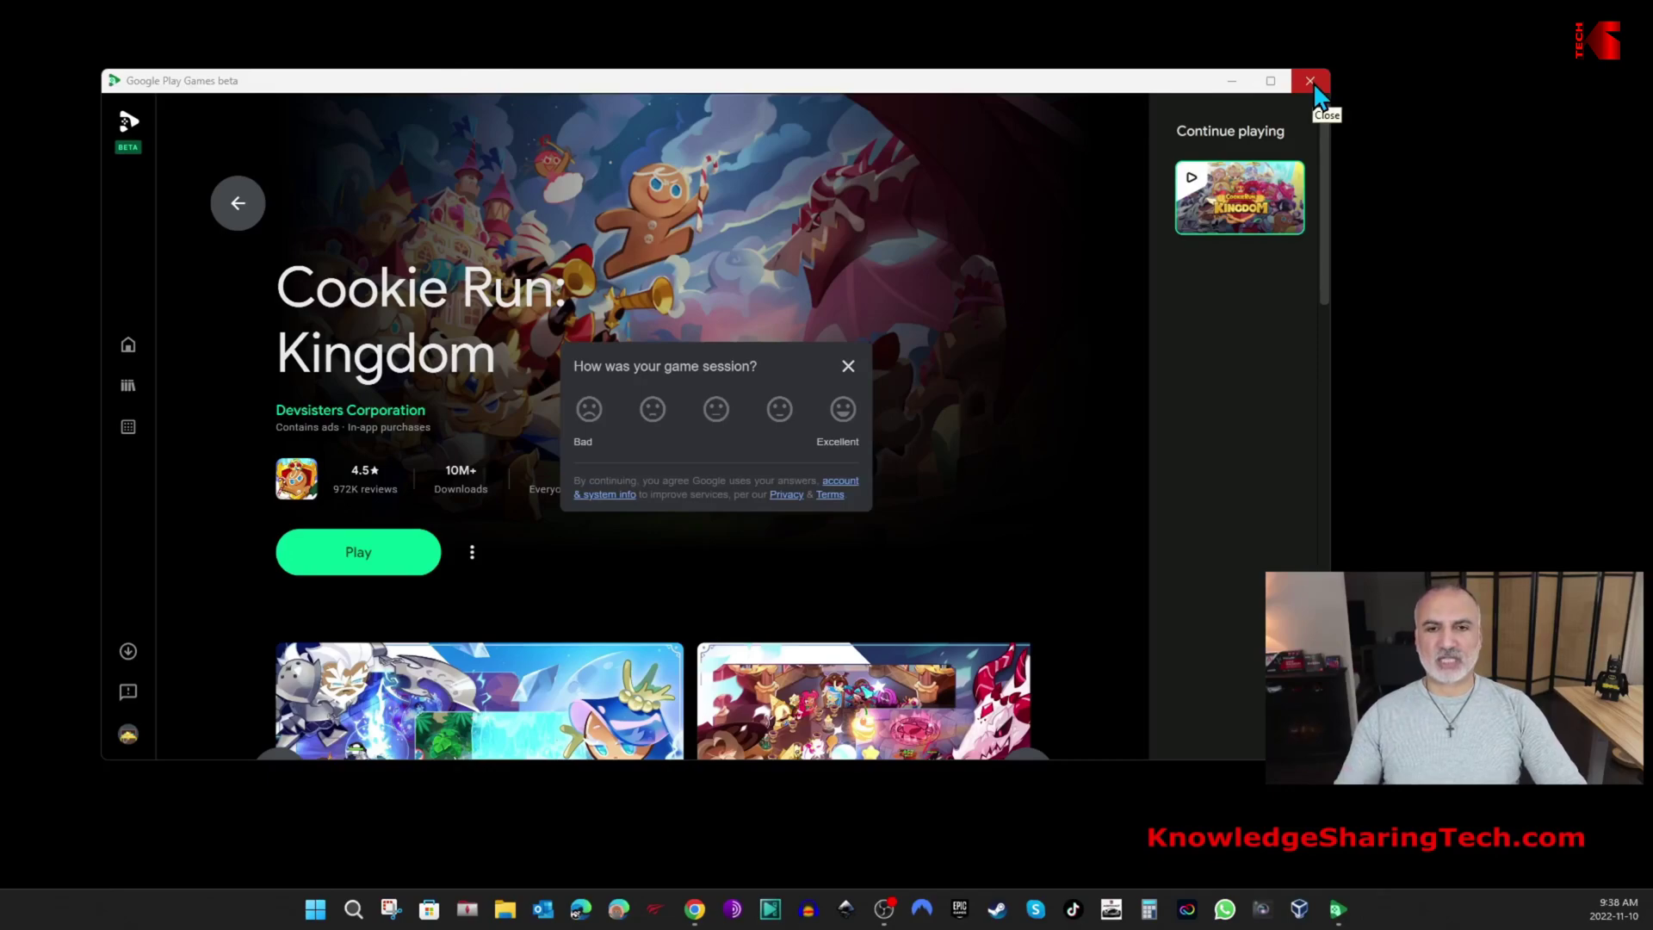
Step: Rate the game session as Excellent without answering the follow-up question about issues, and close Google Play Games beta
{"action": "left_click", "coordinate": [844, 412]}
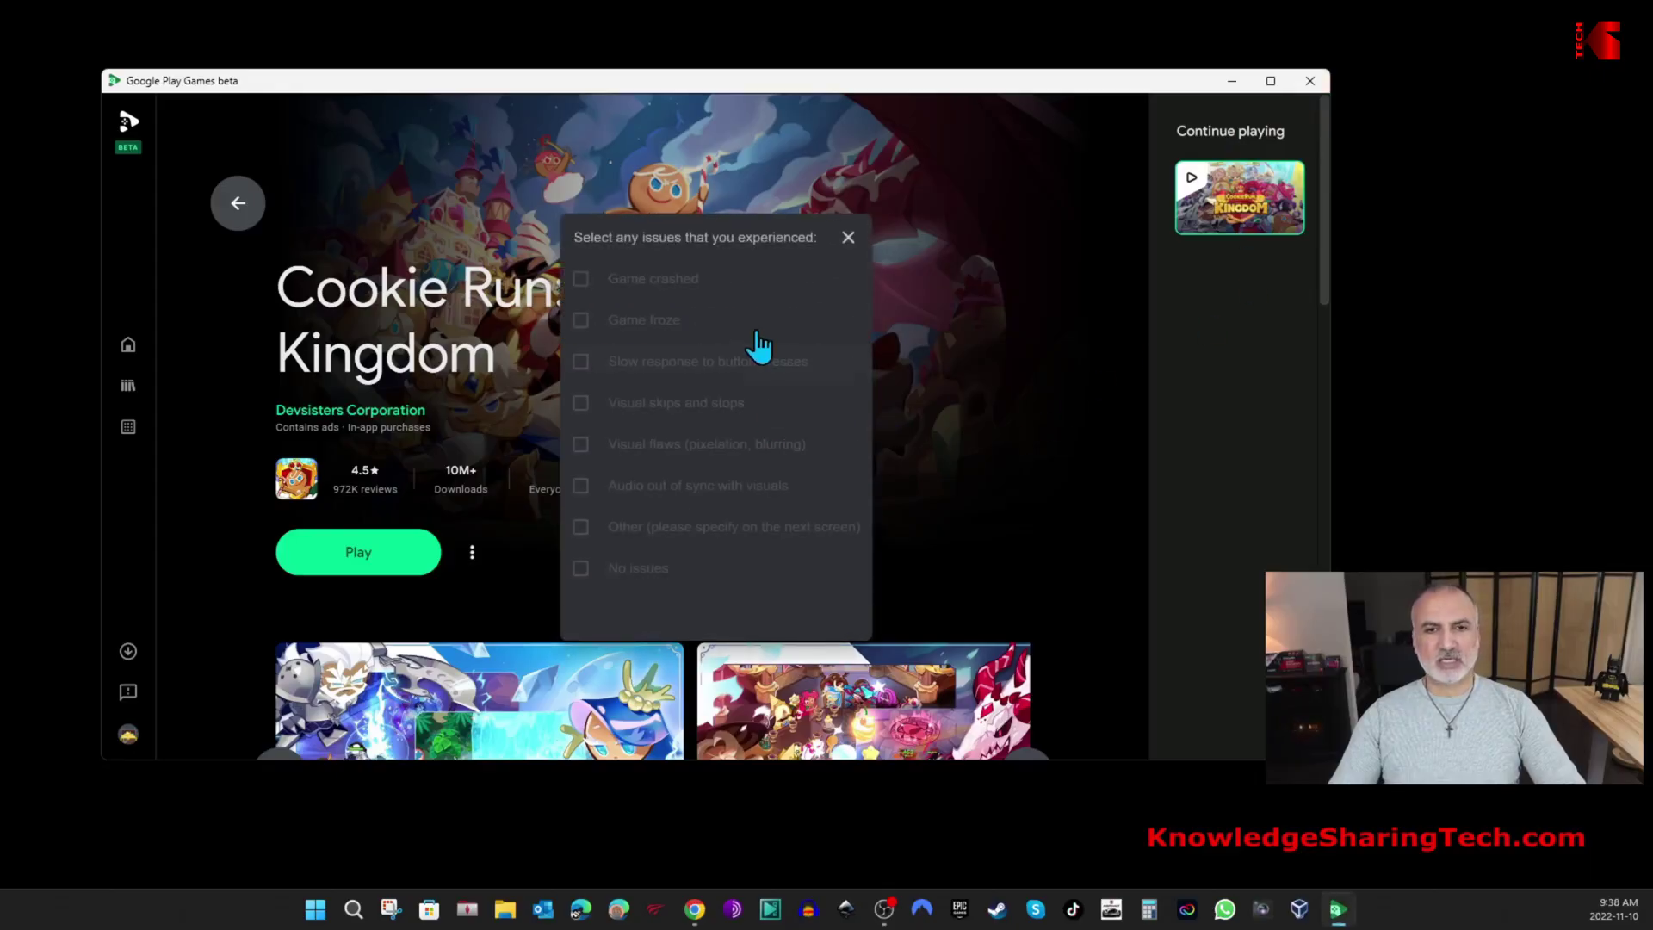
{"action": "left_click", "coordinate": [849, 239]}
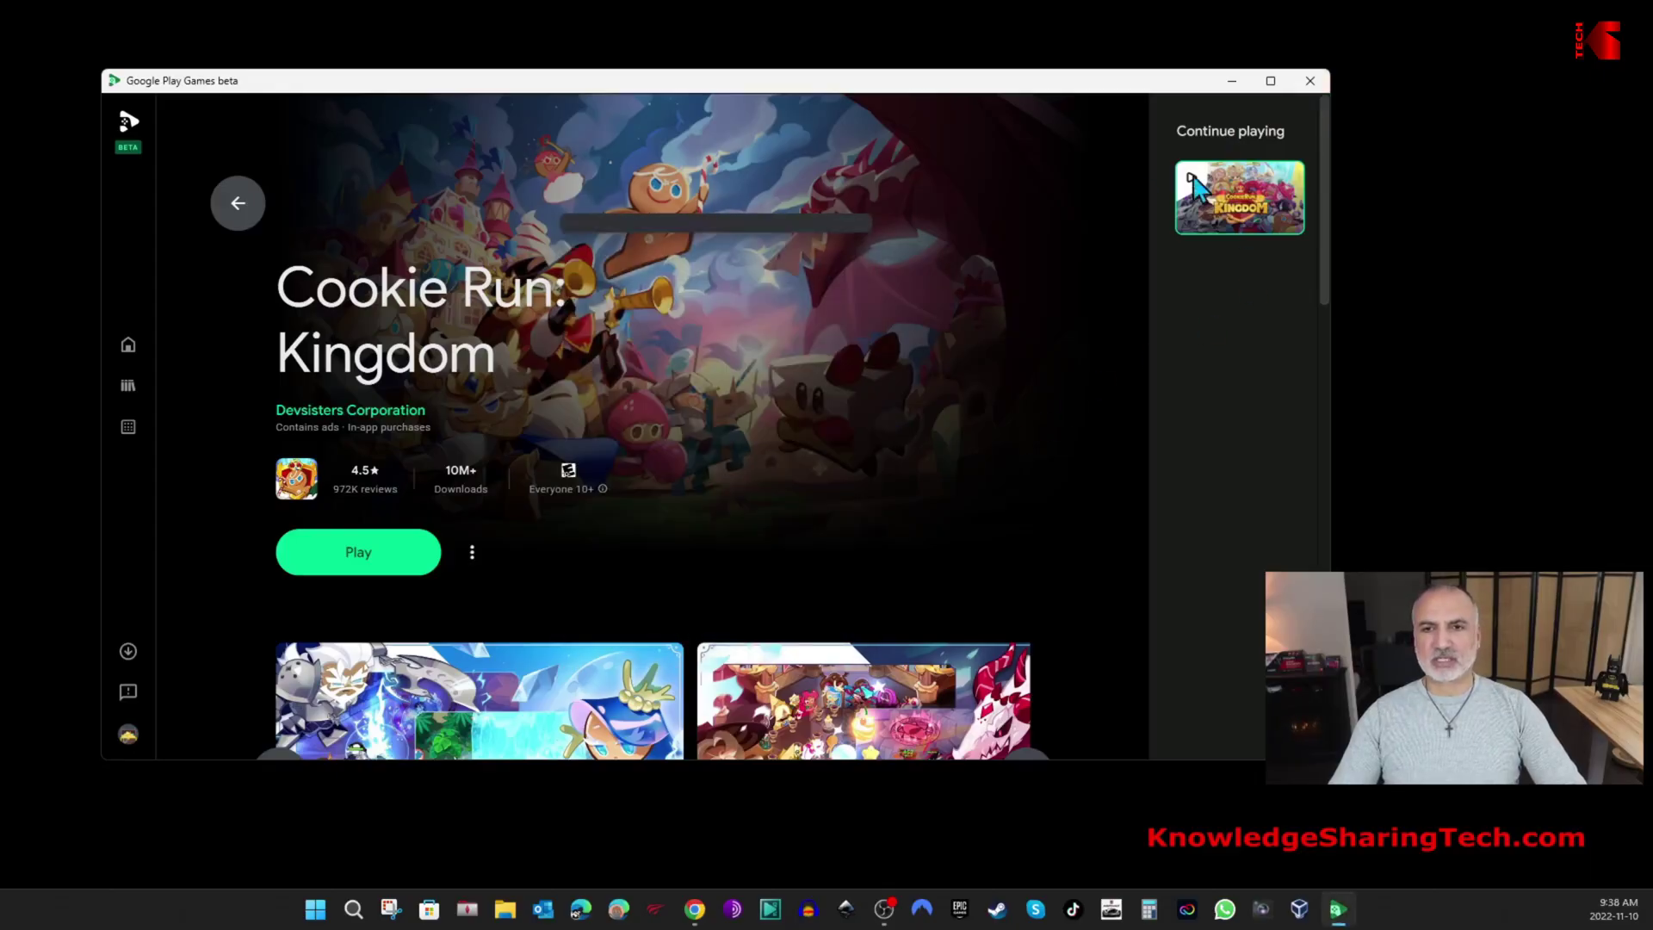
{"action": "left_click", "coordinate": [1309, 80]}
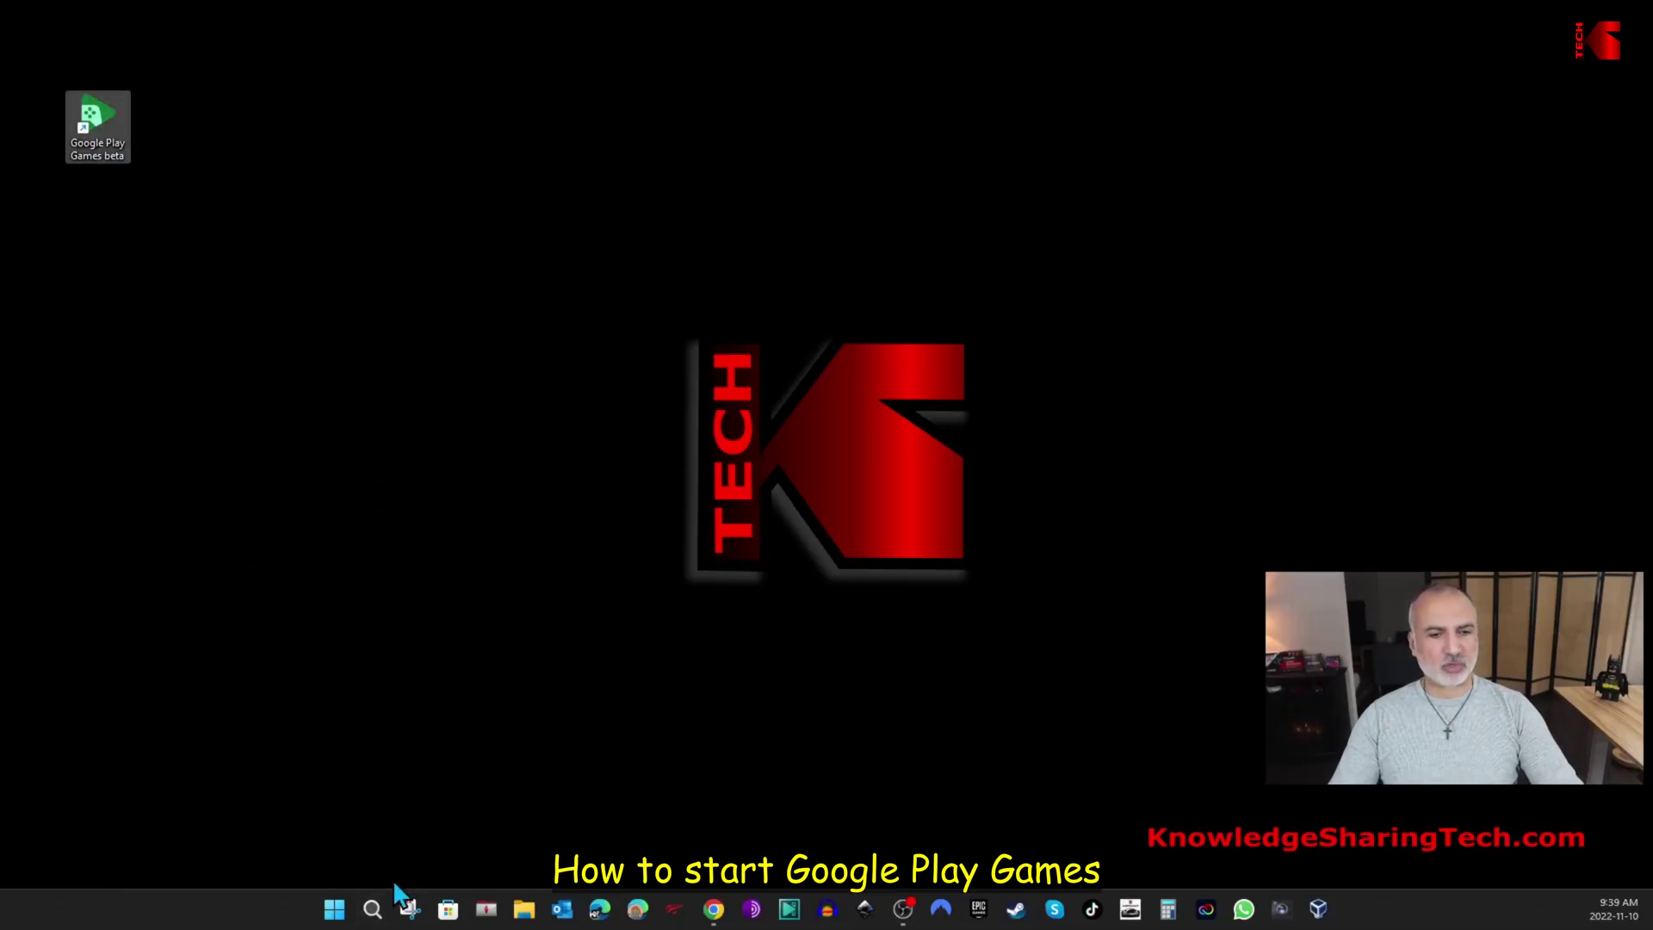
Step: Search Windows for "google play" to start Google Play Games beta, and dismiss the game selection satisfaction survey
{"action": "left_click", "coordinate": [372, 914]}
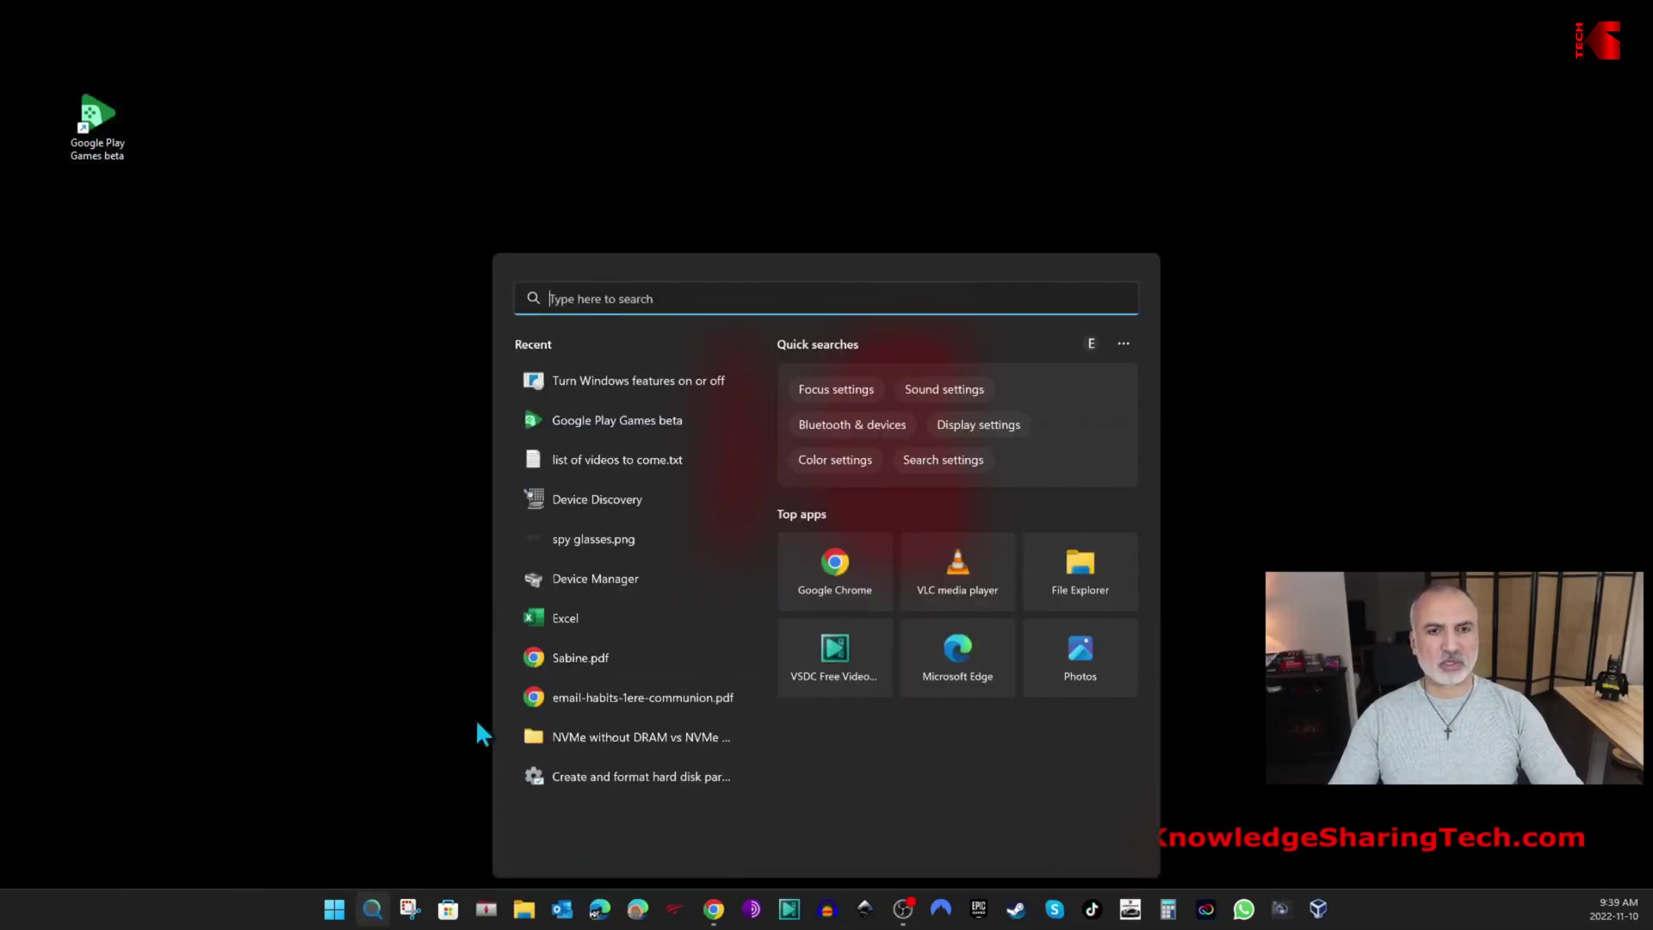
{"action": "type", "text": "go"}
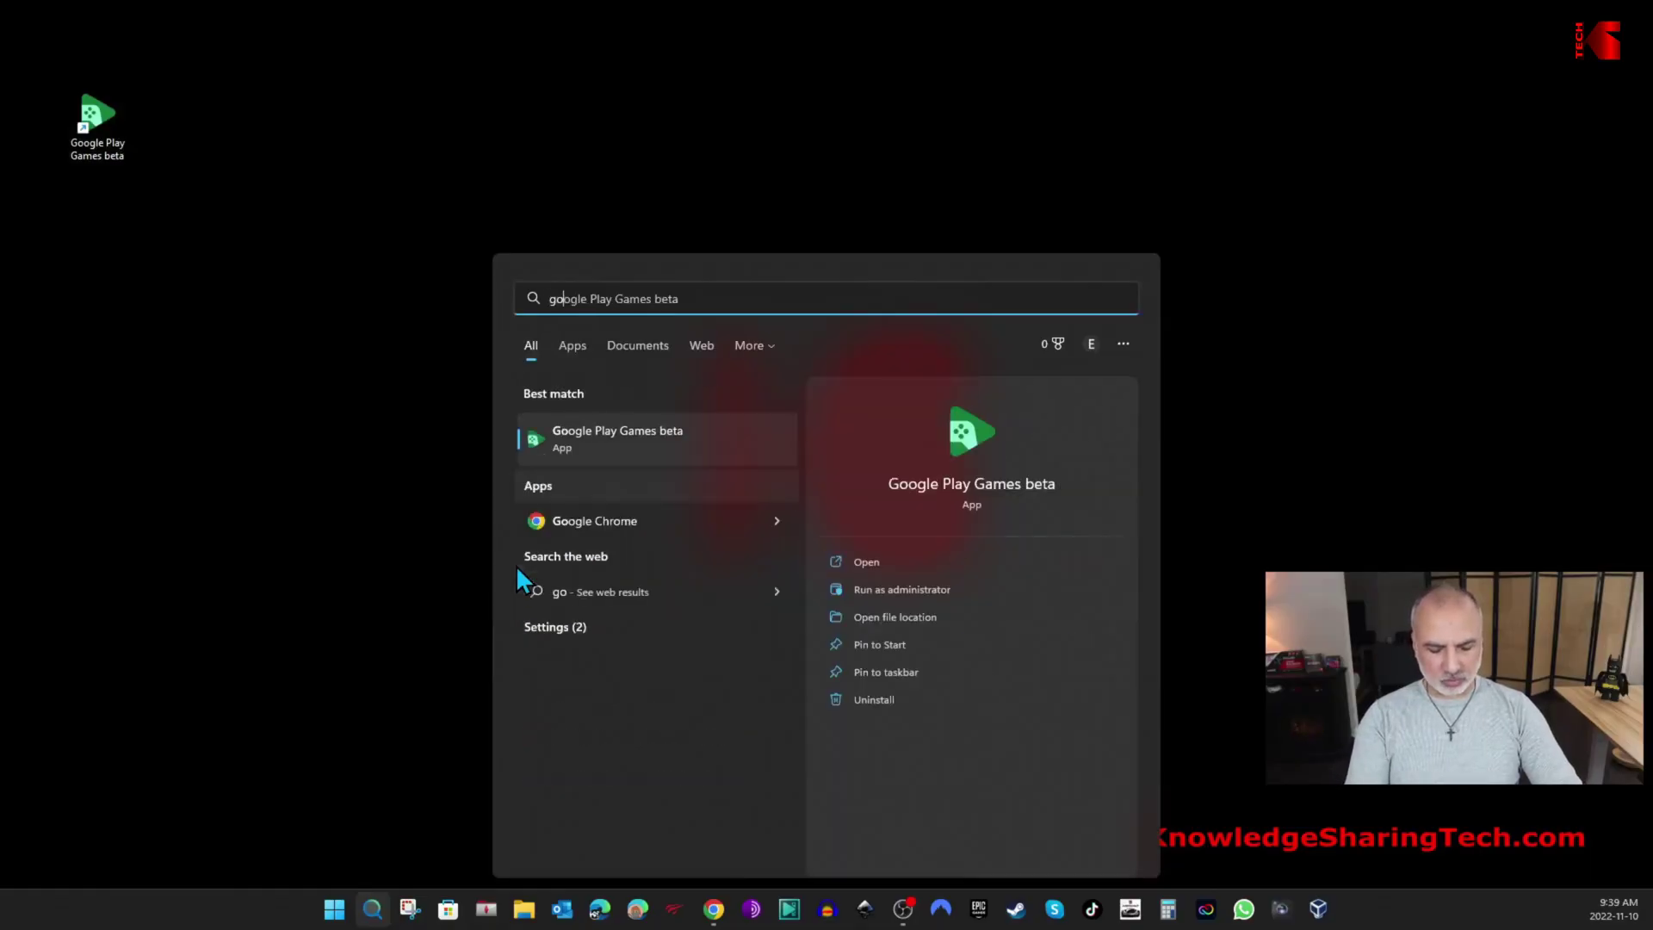
{"action": "type", "text": "ogle play"}
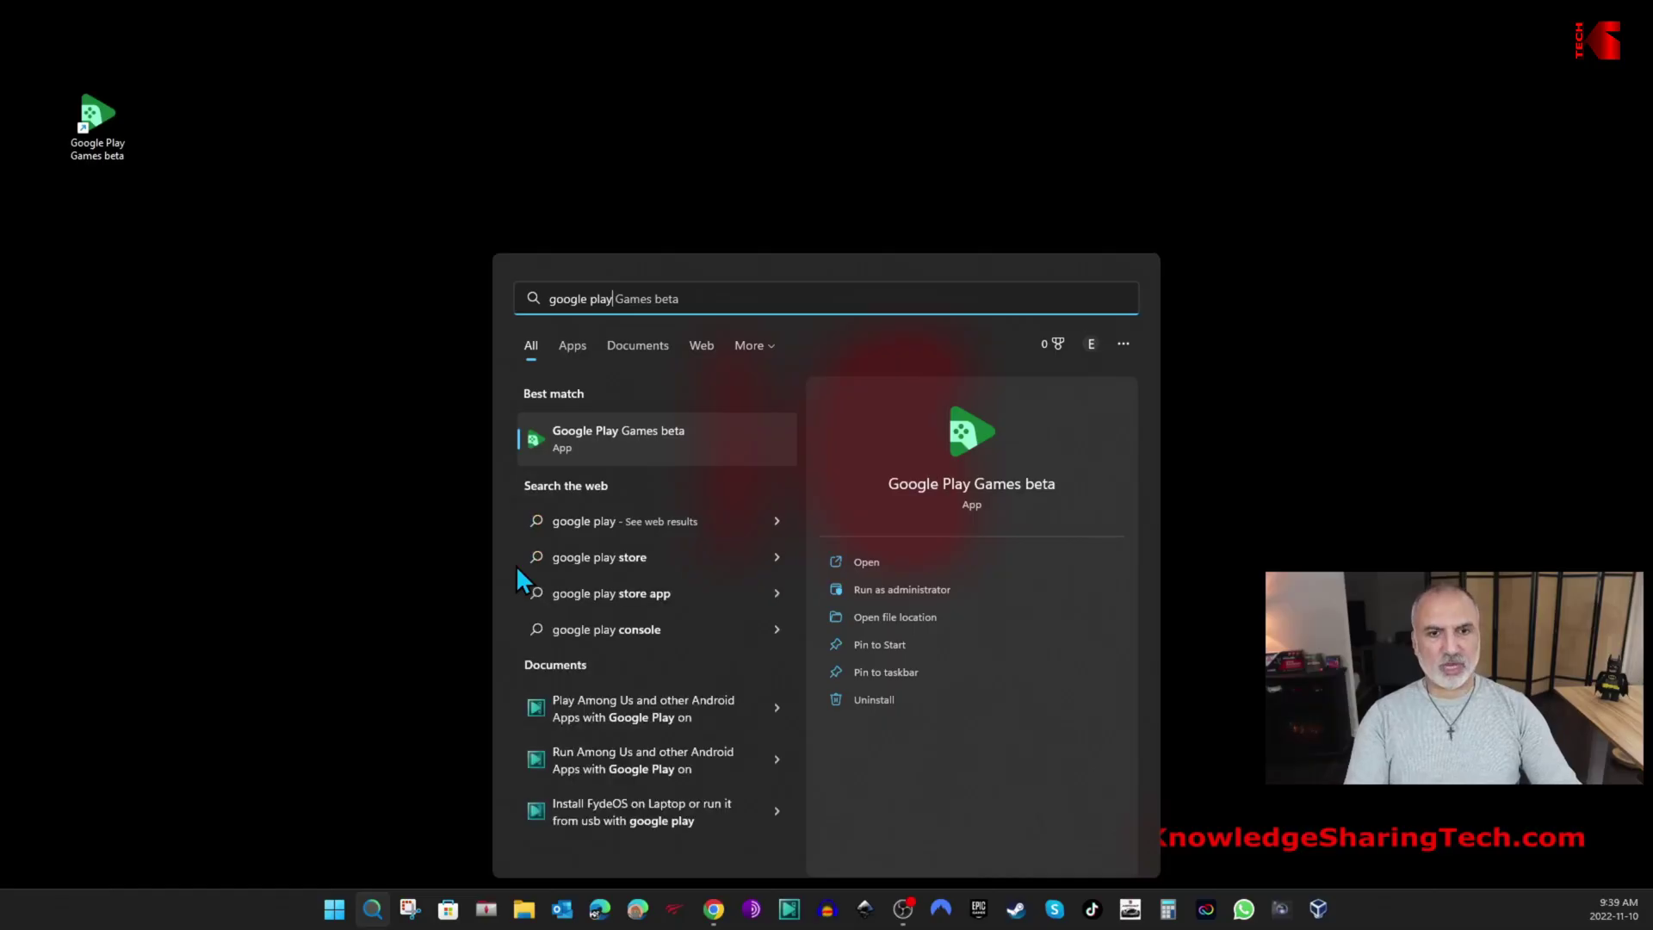
{"action": "left_click", "coordinate": [618, 450]}
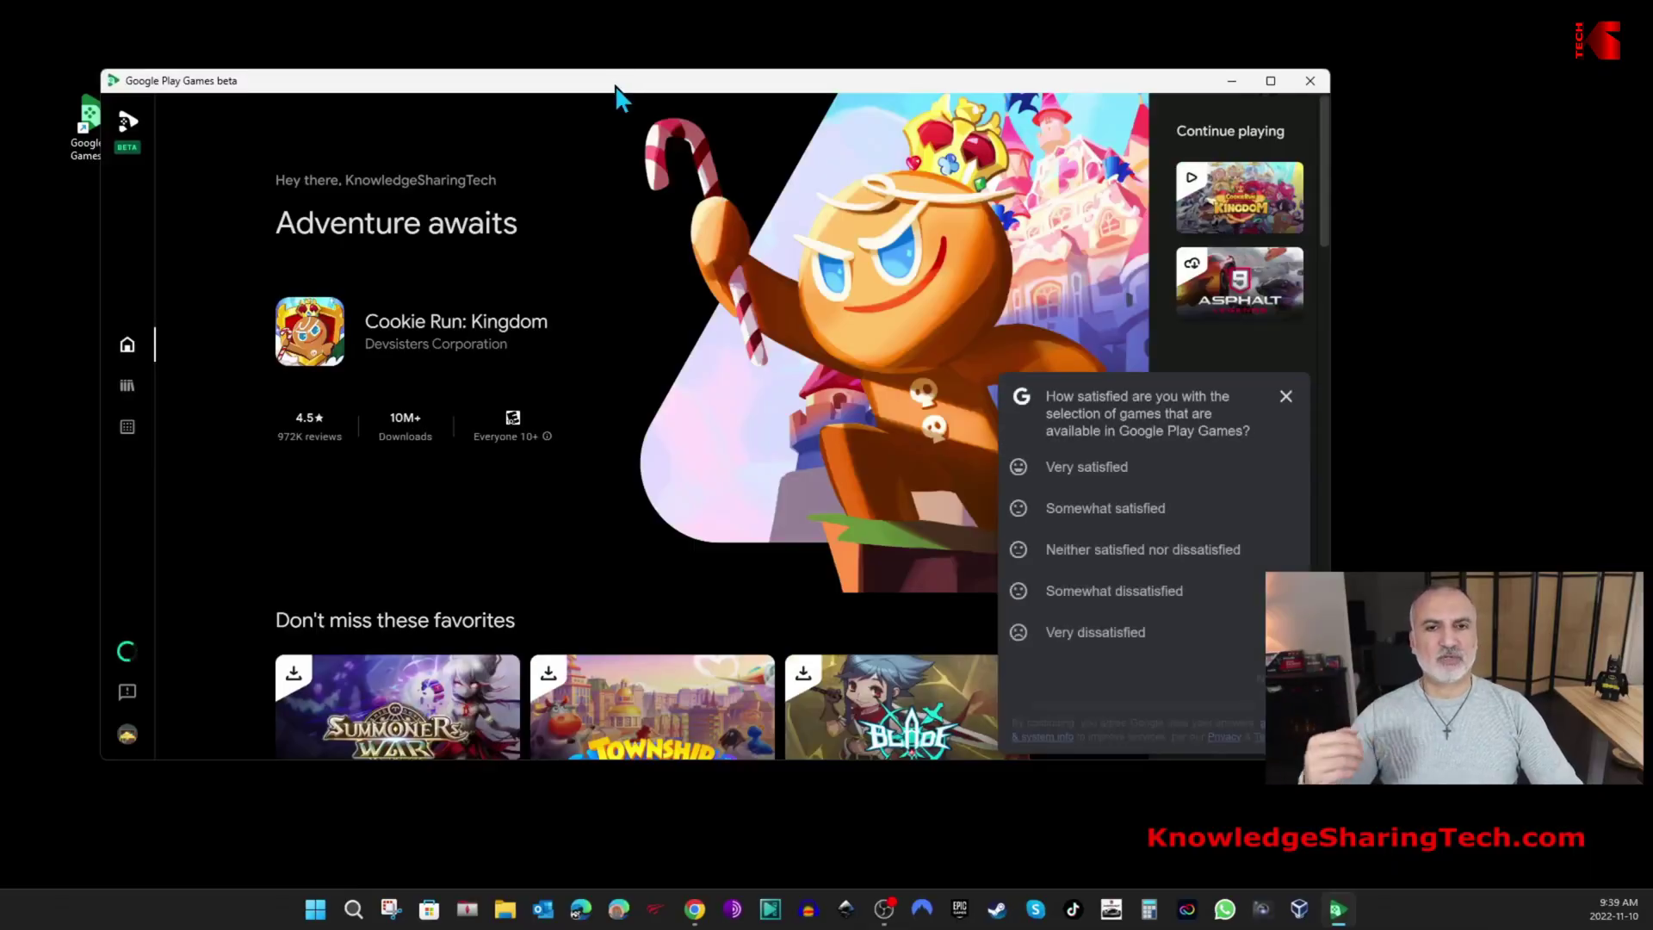
{"action": "left_click_drag", "start_coordinate": [617, 87], "coordinate": [566, 86]}
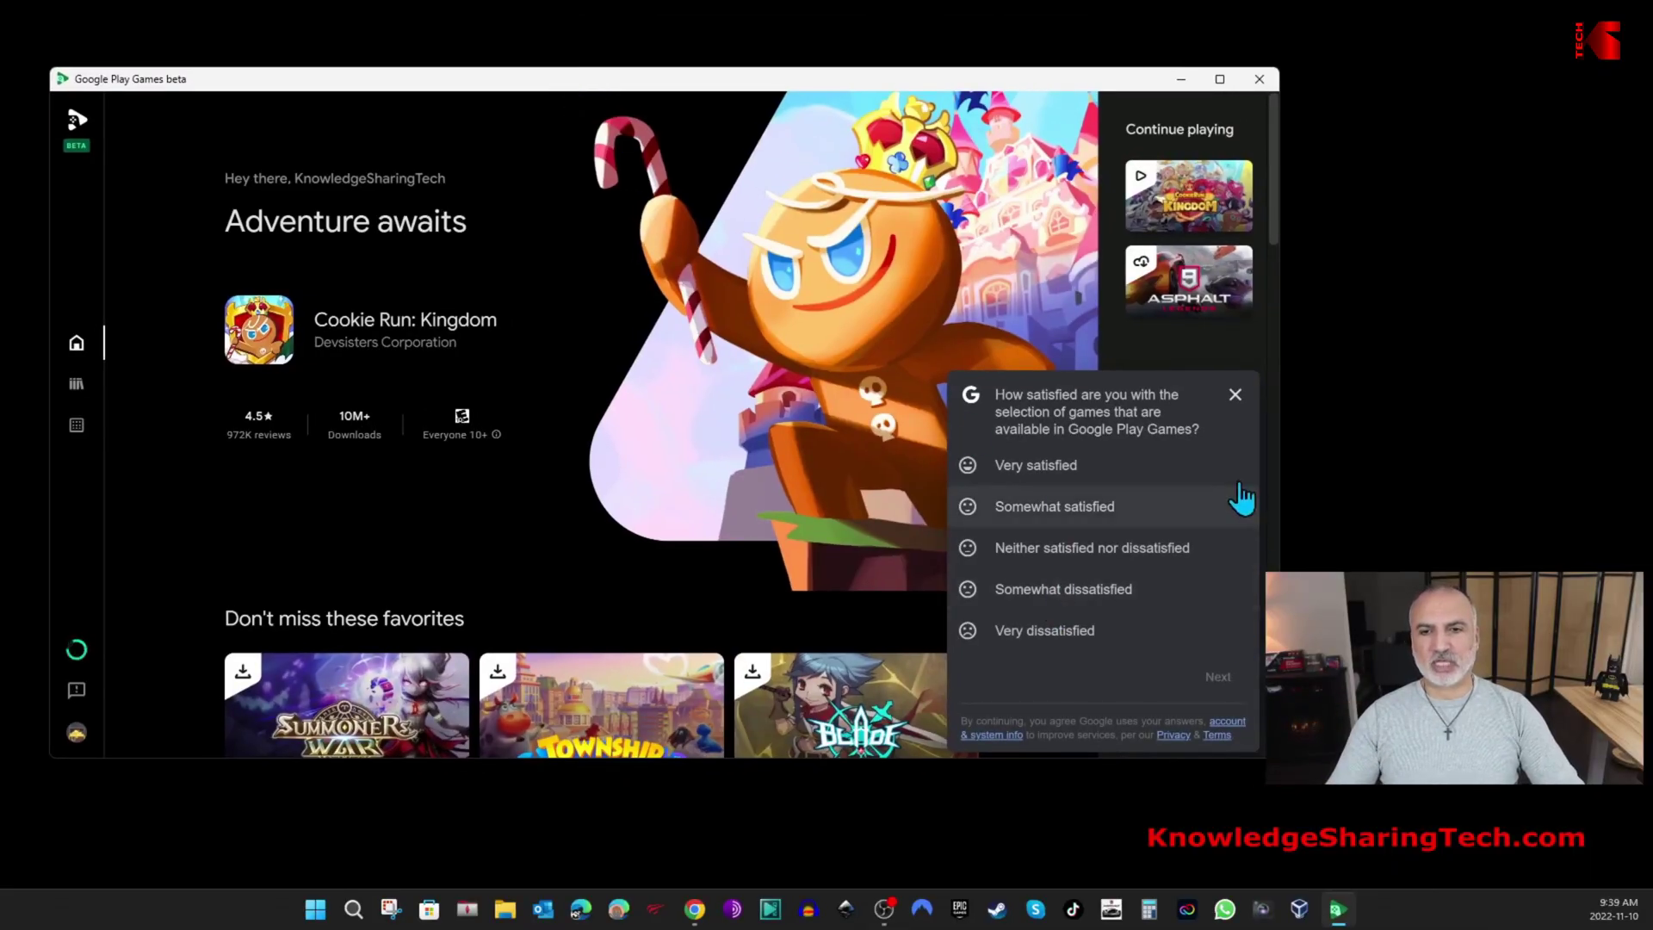
{"action": "left_click", "coordinate": [1235, 395]}
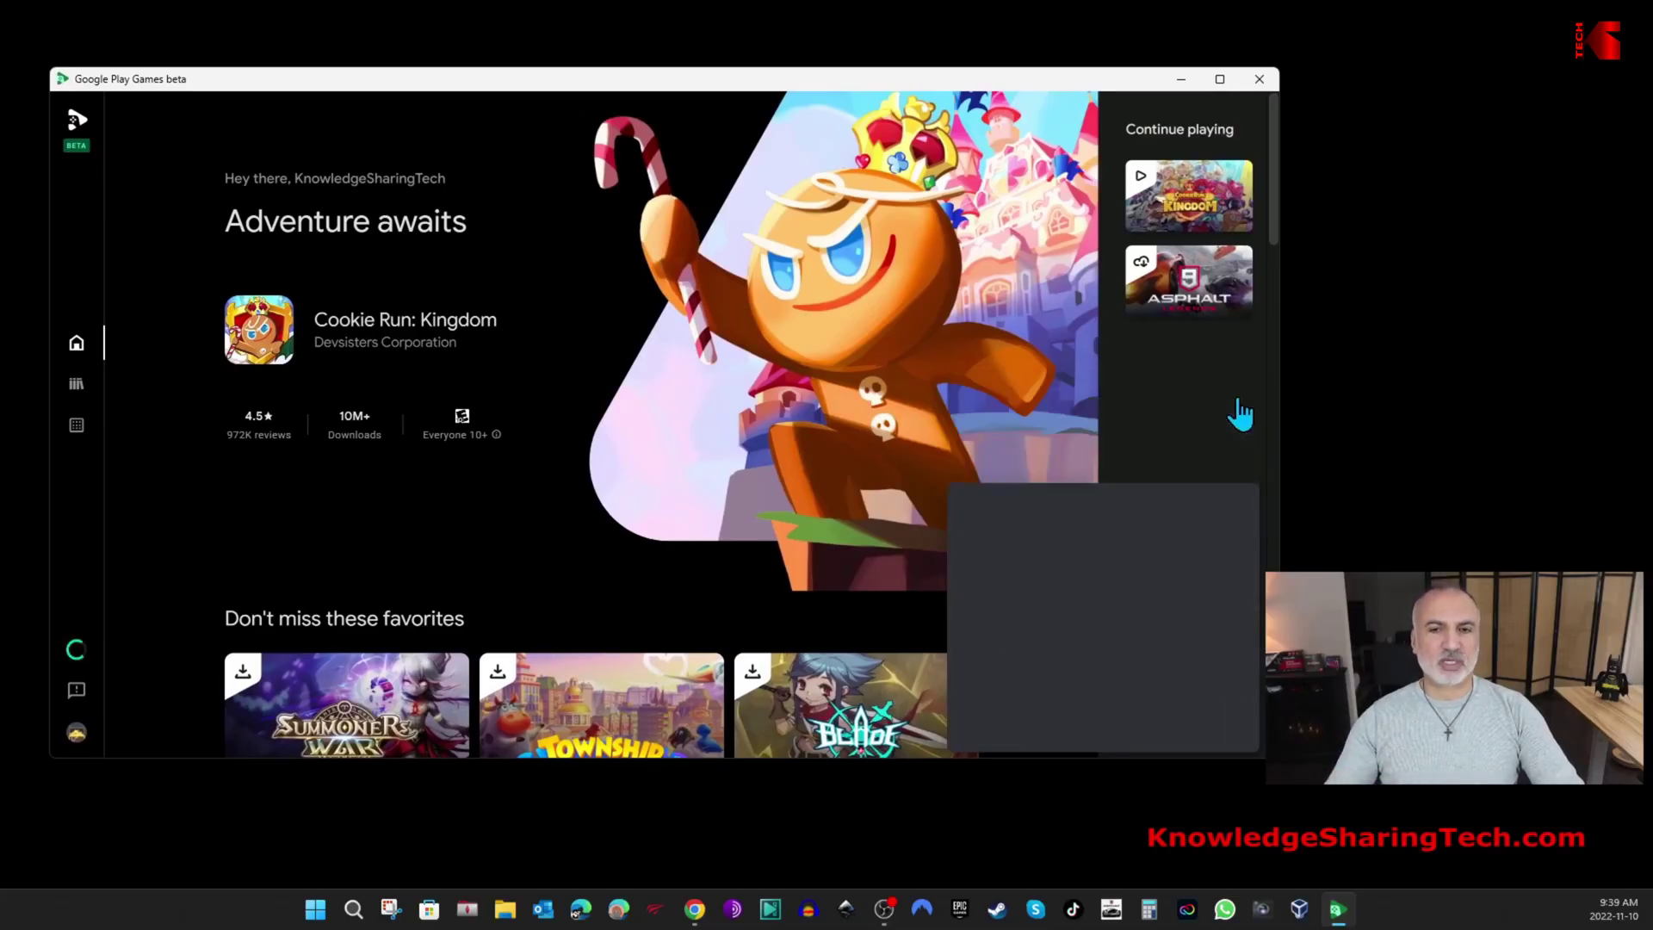